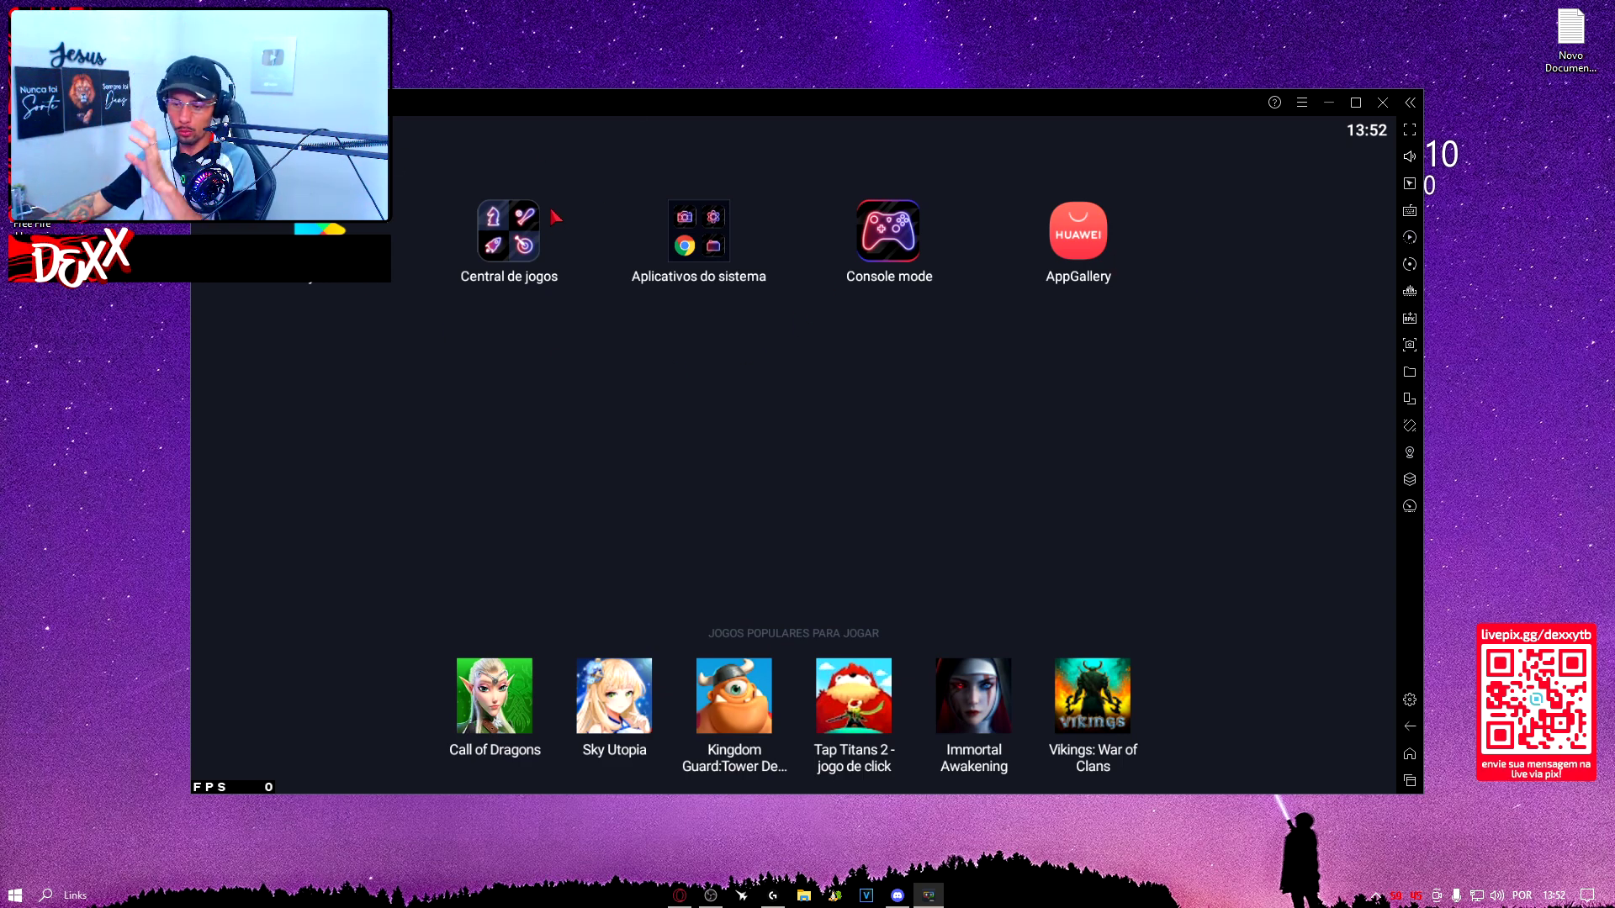
Open AppGallery, accept its terms of service, postpone the offered update and dismiss the kids mode notice
click(1085, 252)
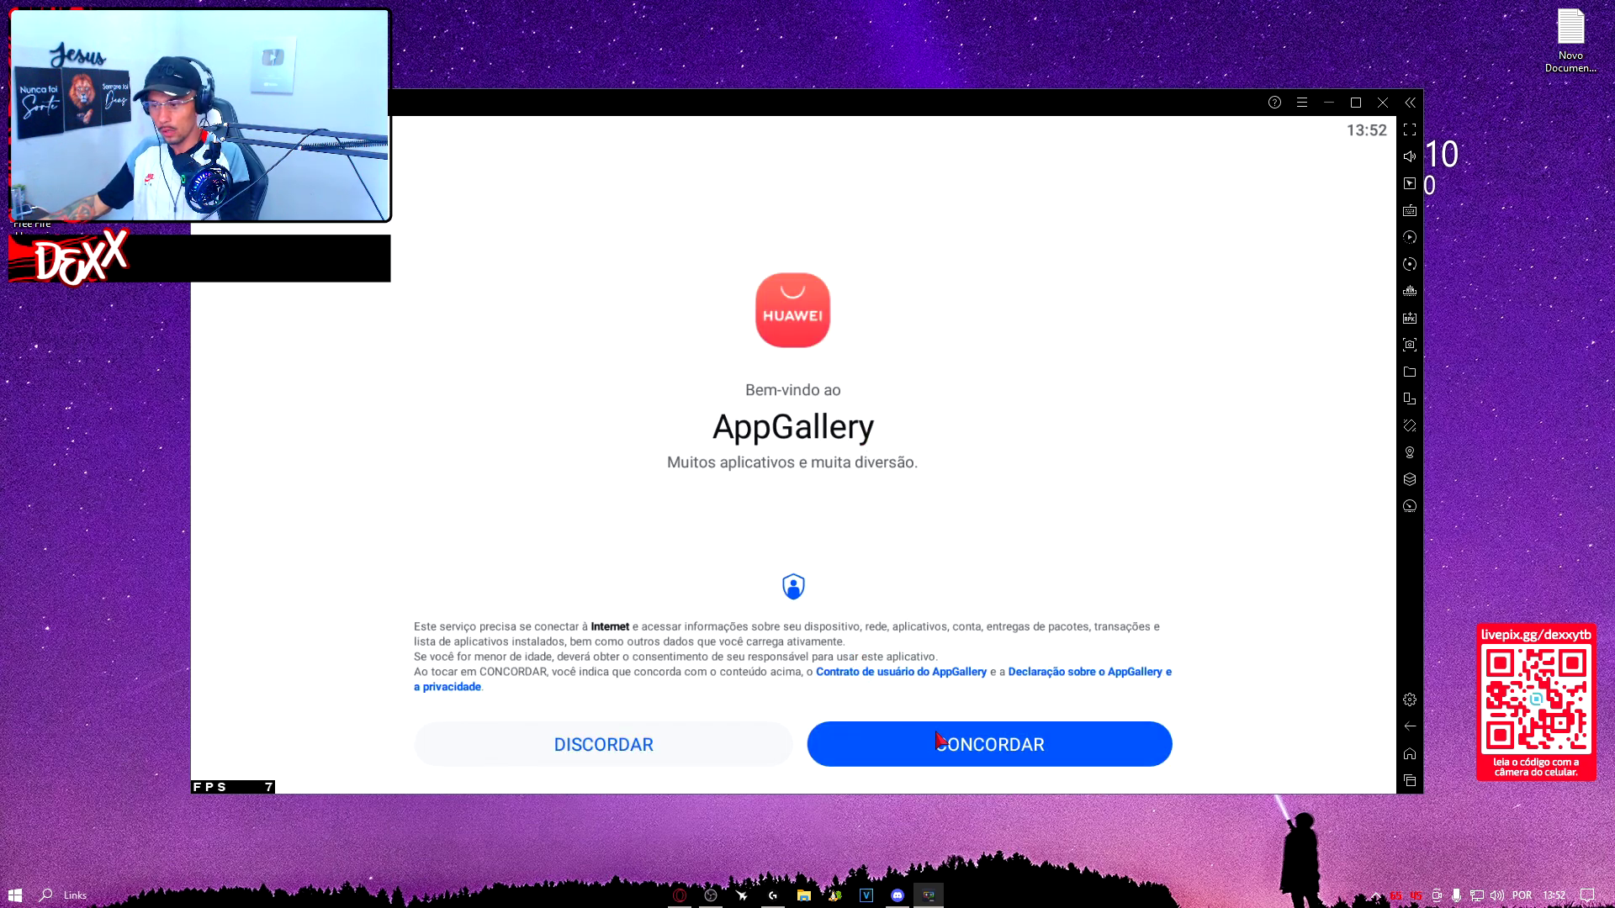
click(934, 743)
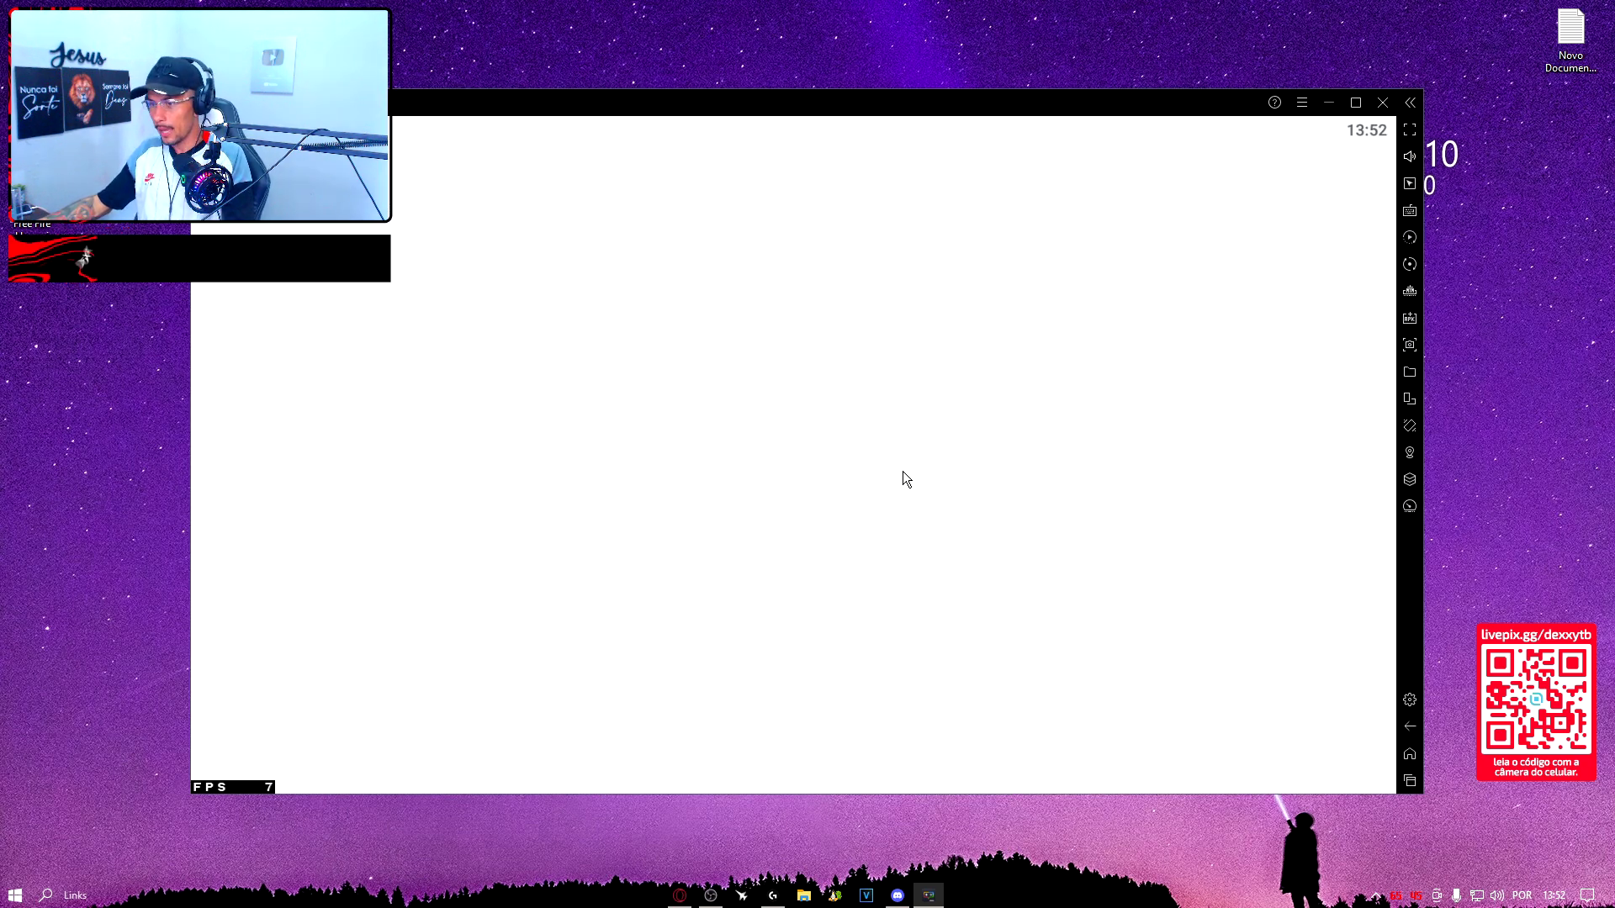
click(929, 485)
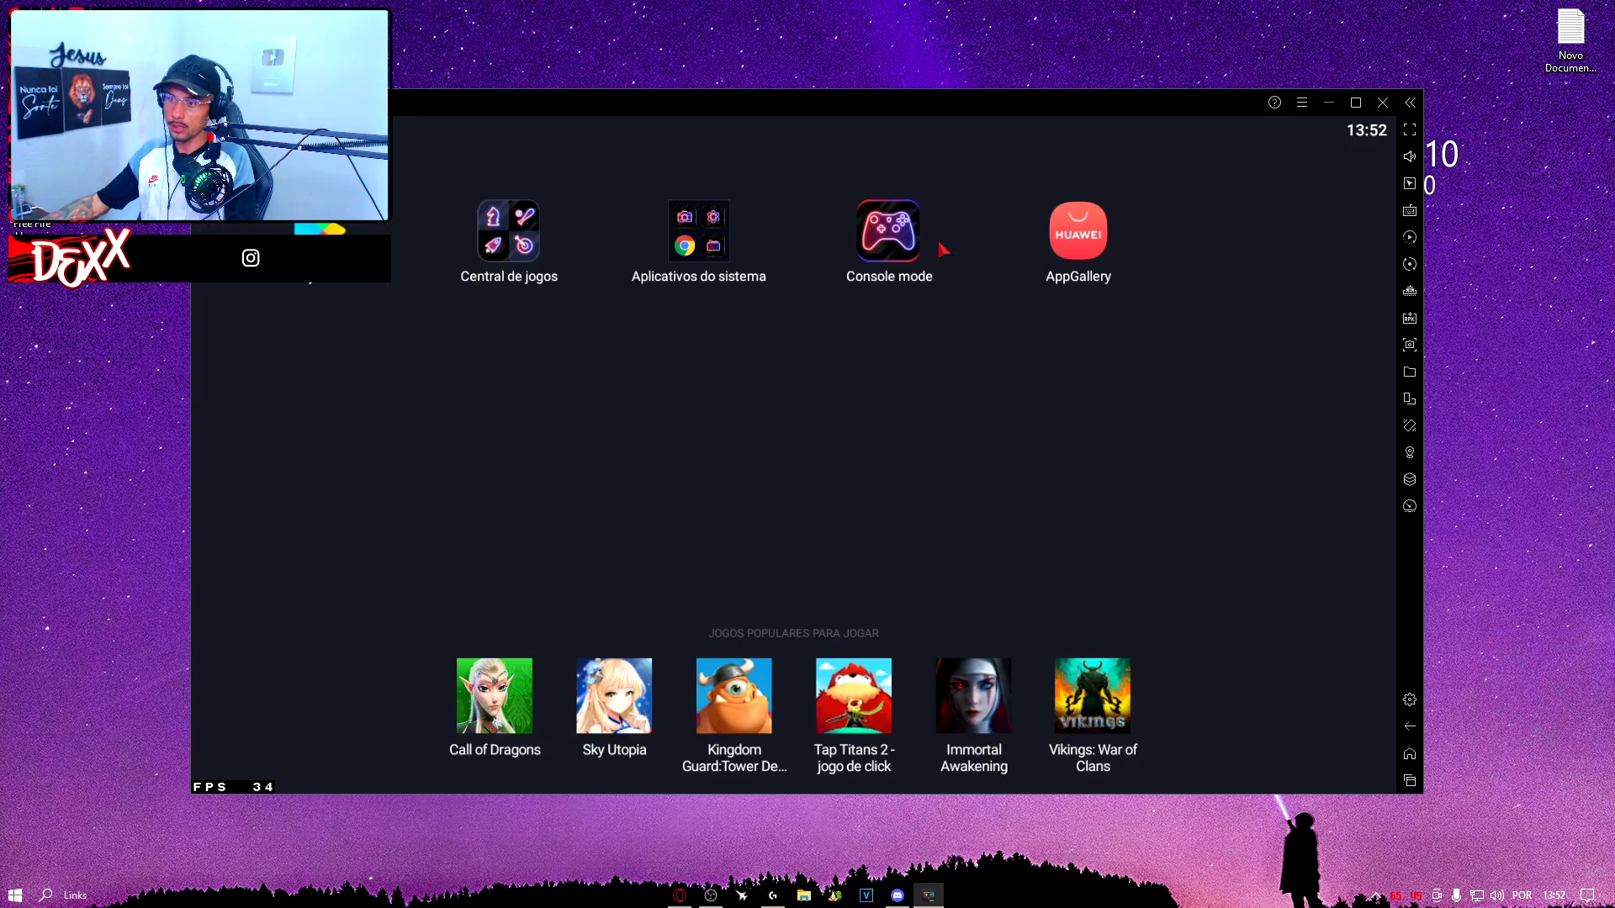
click(1049, 242)
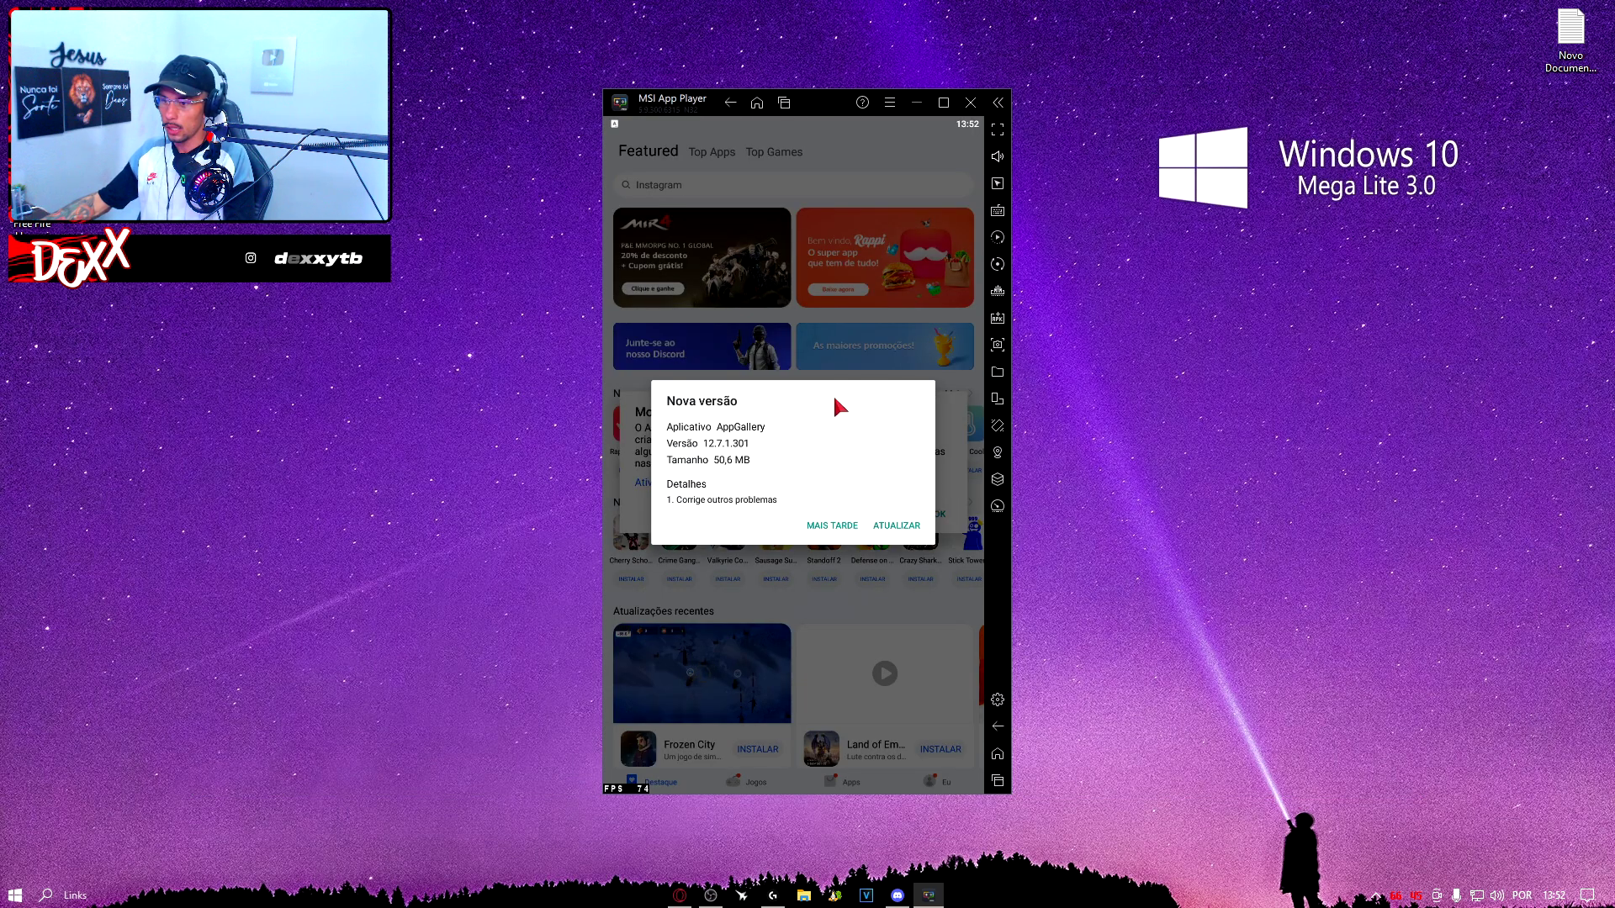
click(837, 525)
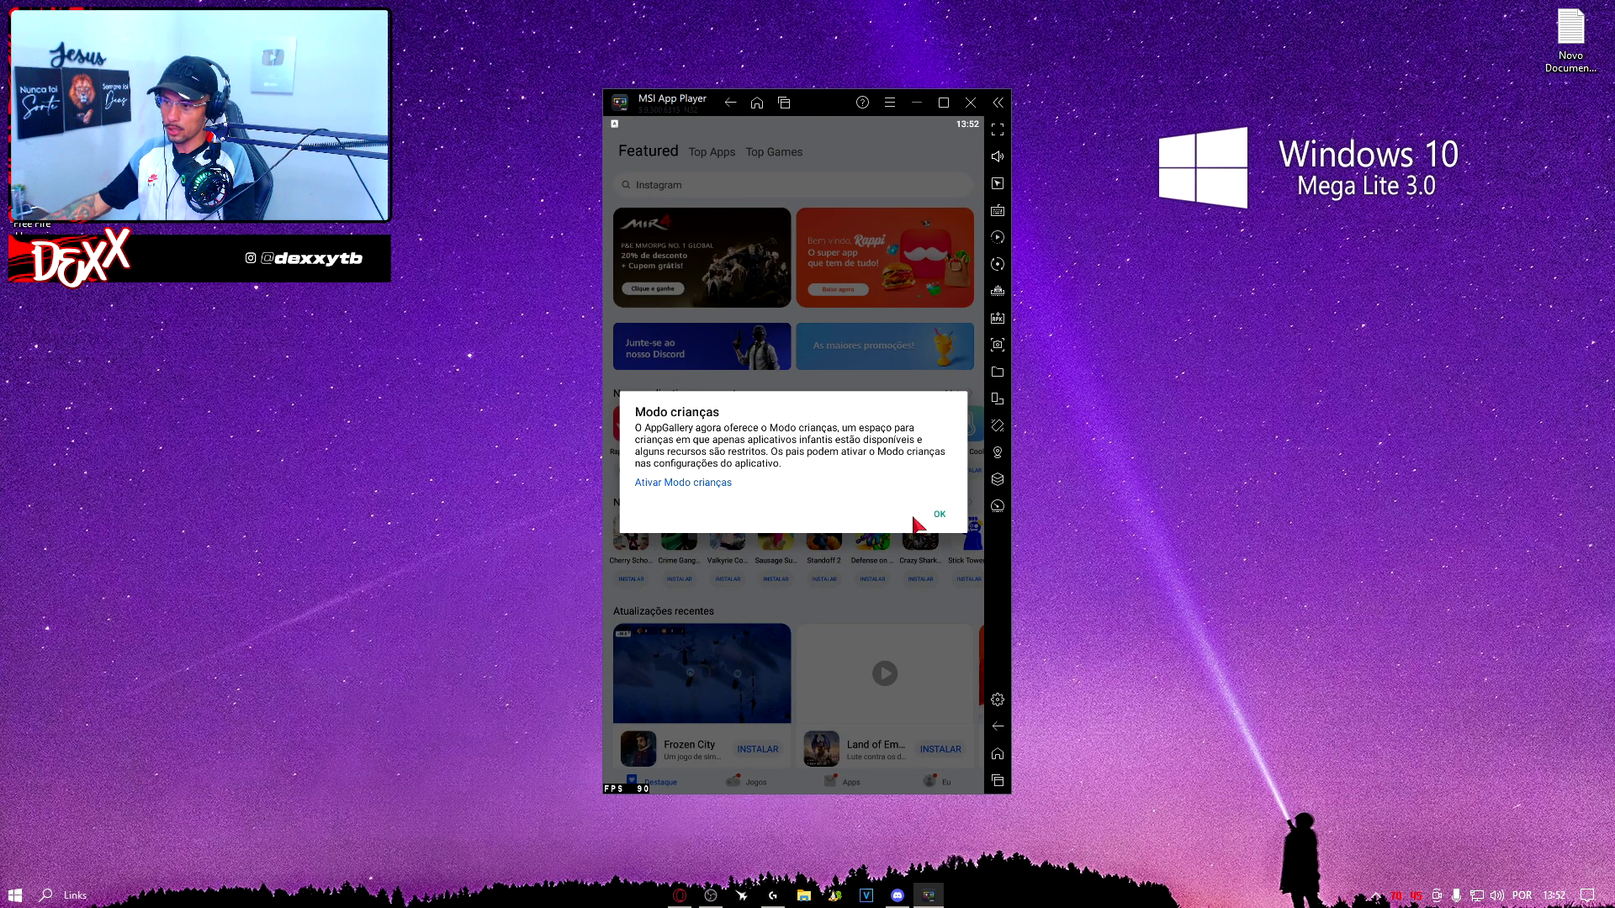
click(938, 515)
Search AppGallery for "free fire", browse the results and clear all recent apps to return to the home screen
click(725, 185)
text(free fire)
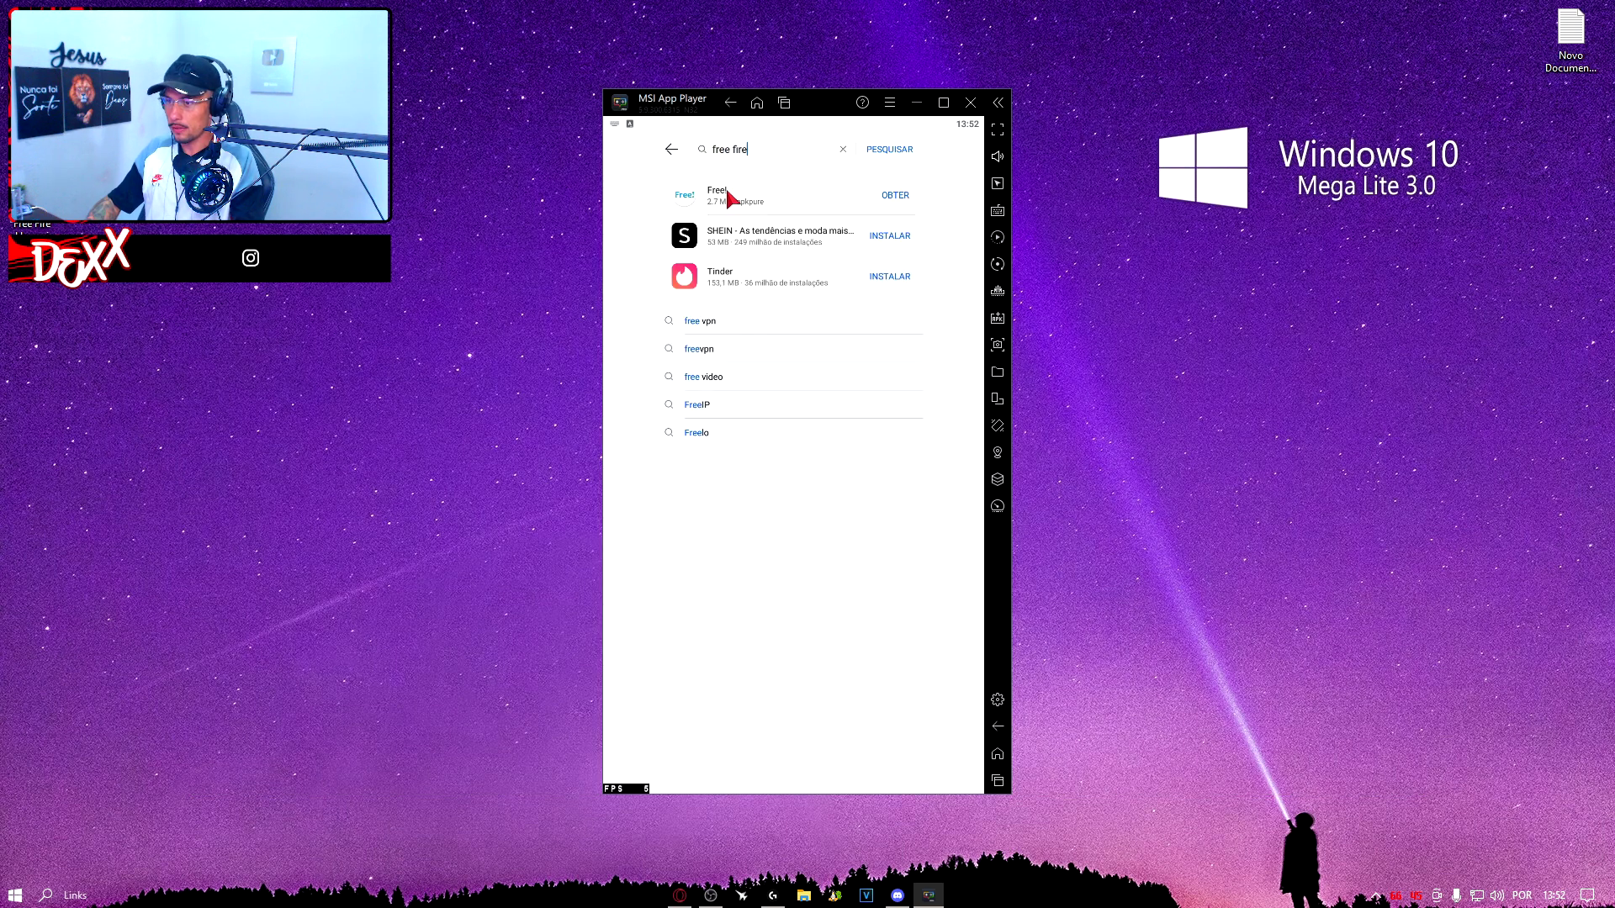
key(Return)
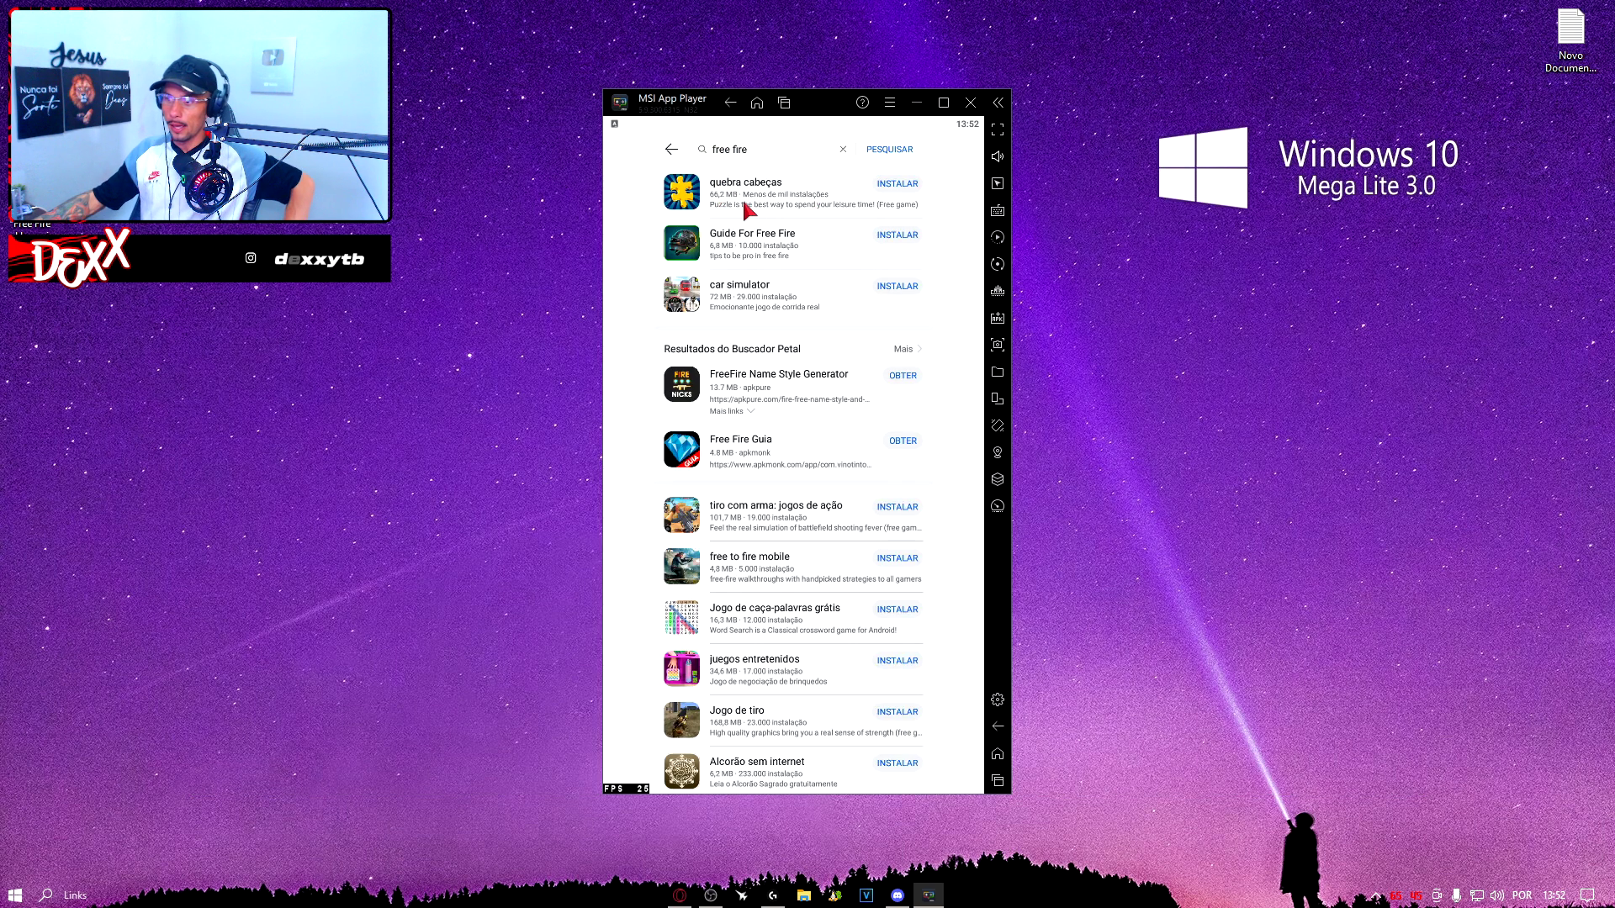
scroll(780, 259, down, 10)
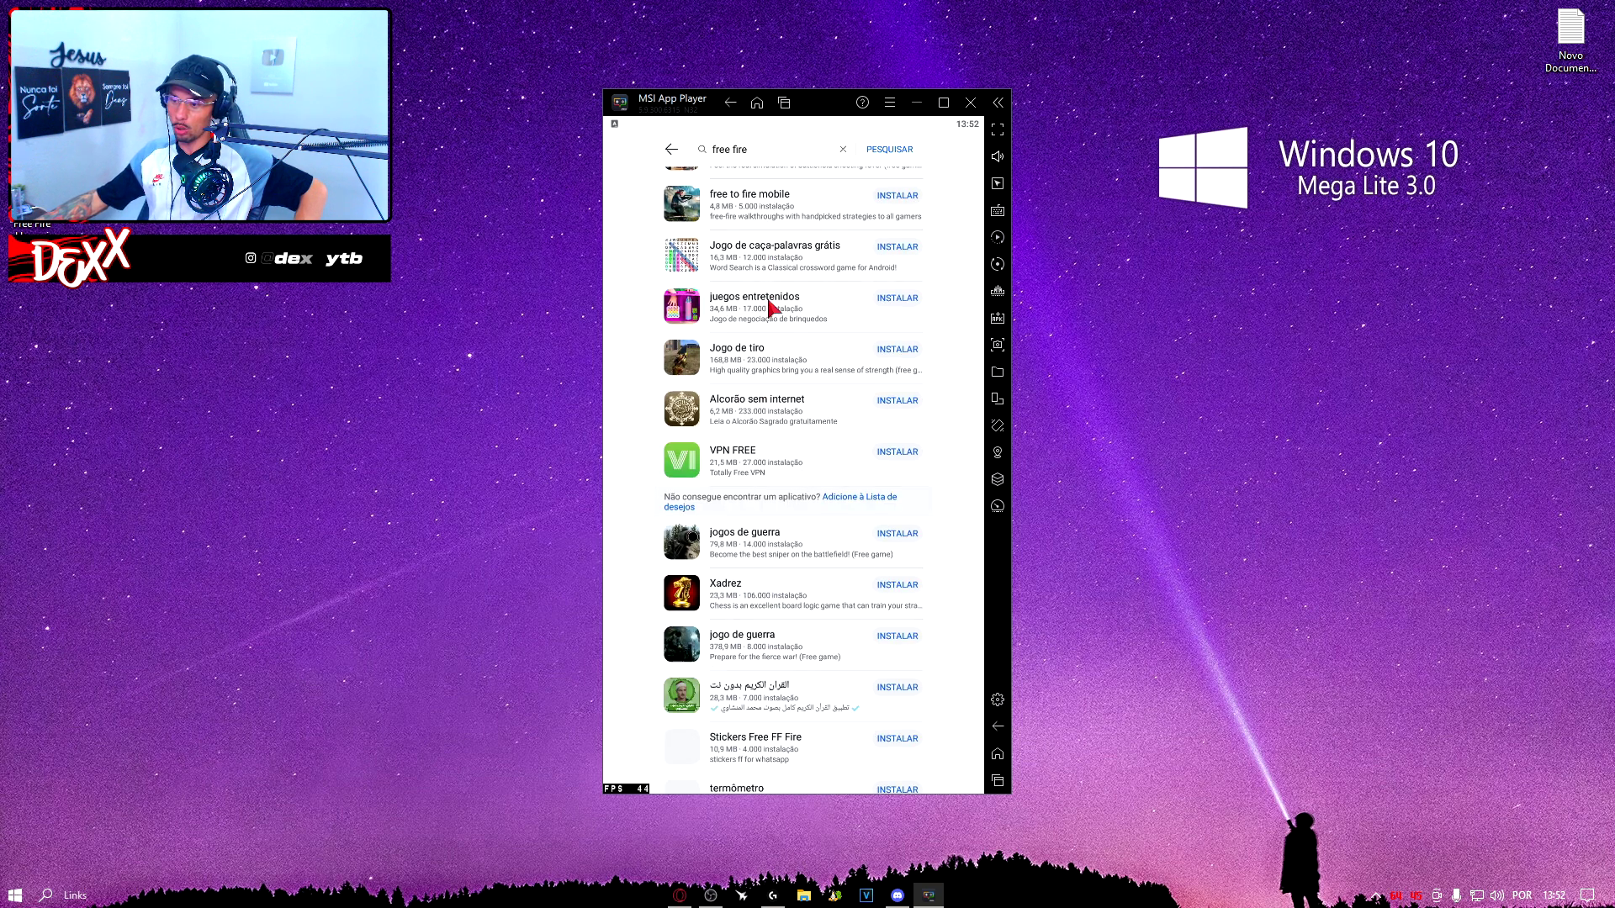
click(784, 103)
click(925, 157)
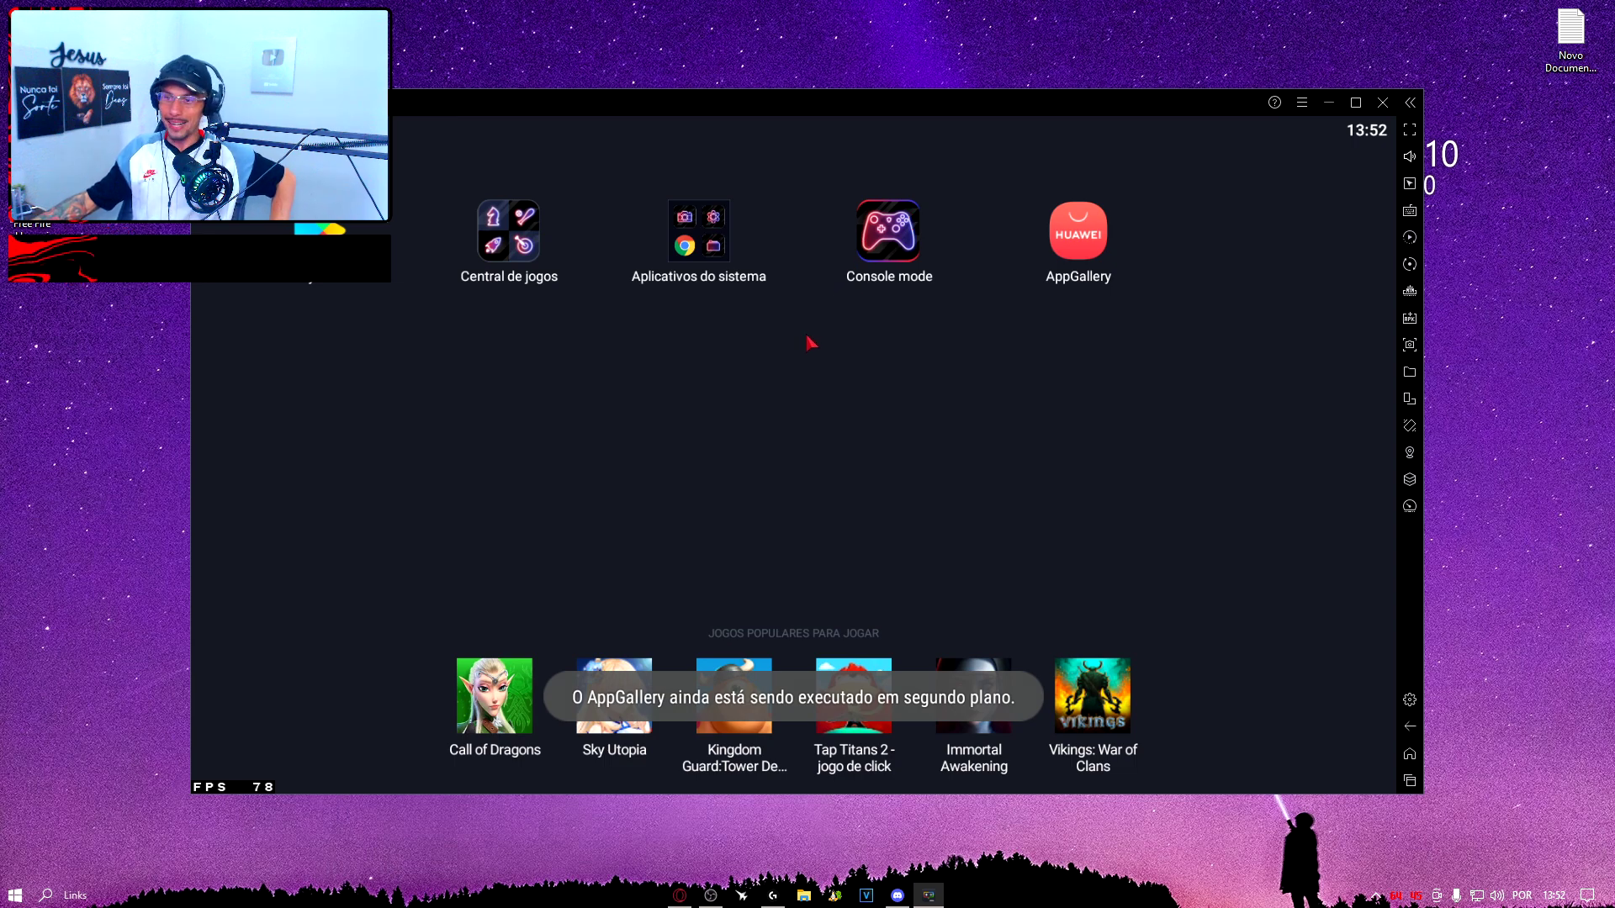
Move the Free Fire Huawei file to free space on the desktop and install it as an APK in the emulator
drag(25, 198, 89, 484)
click(1410, 318)
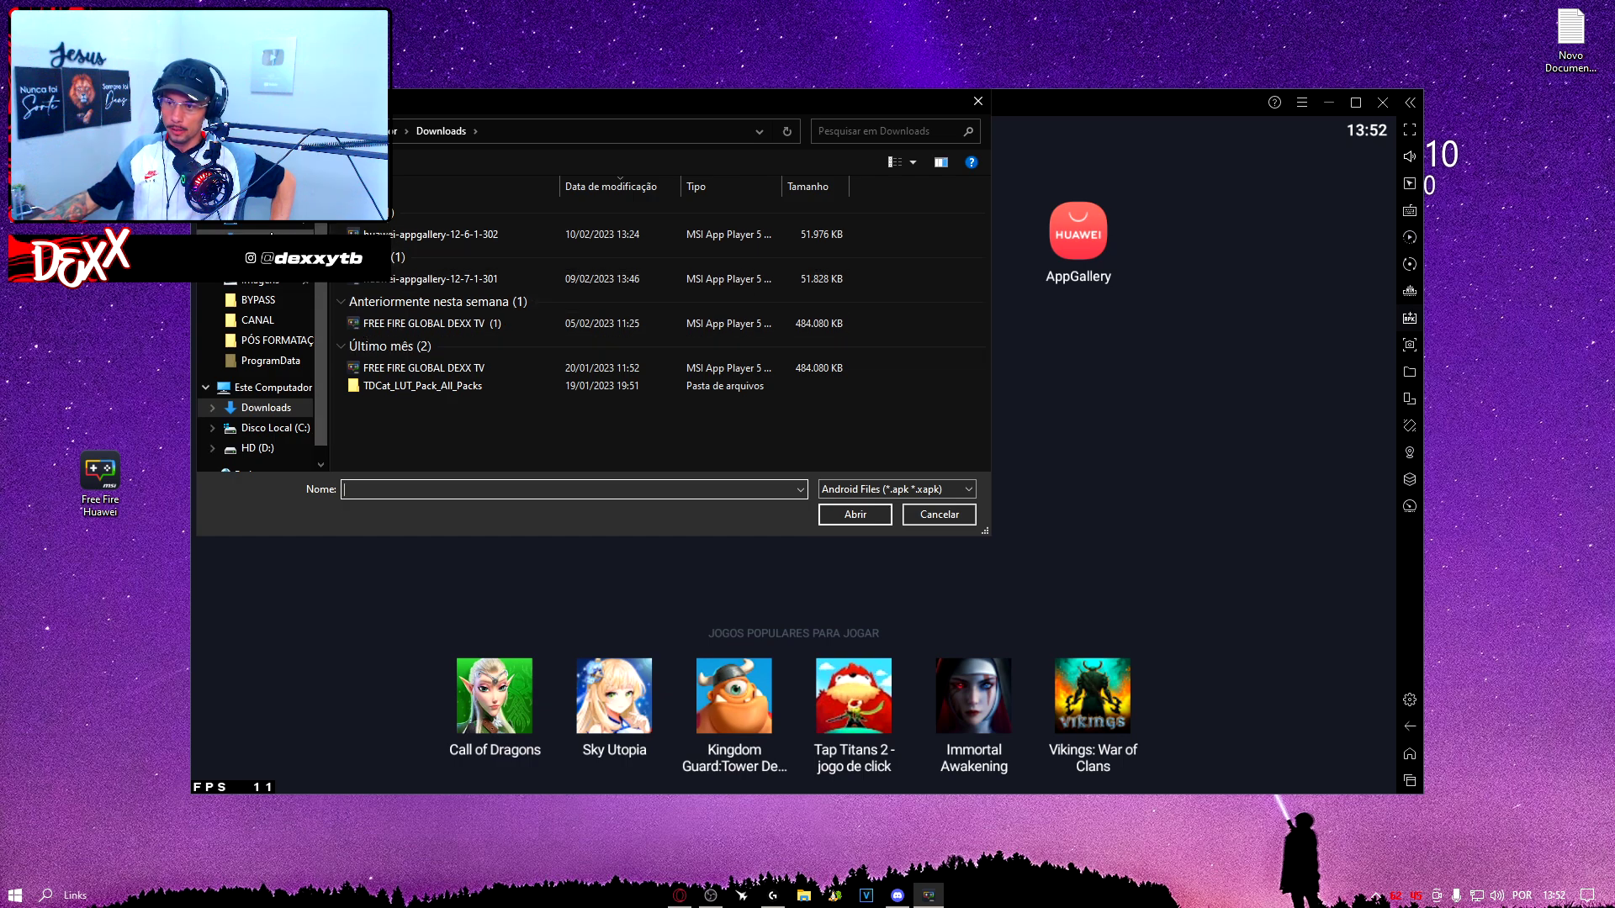
click(260, 227)
double_click(604, 231)
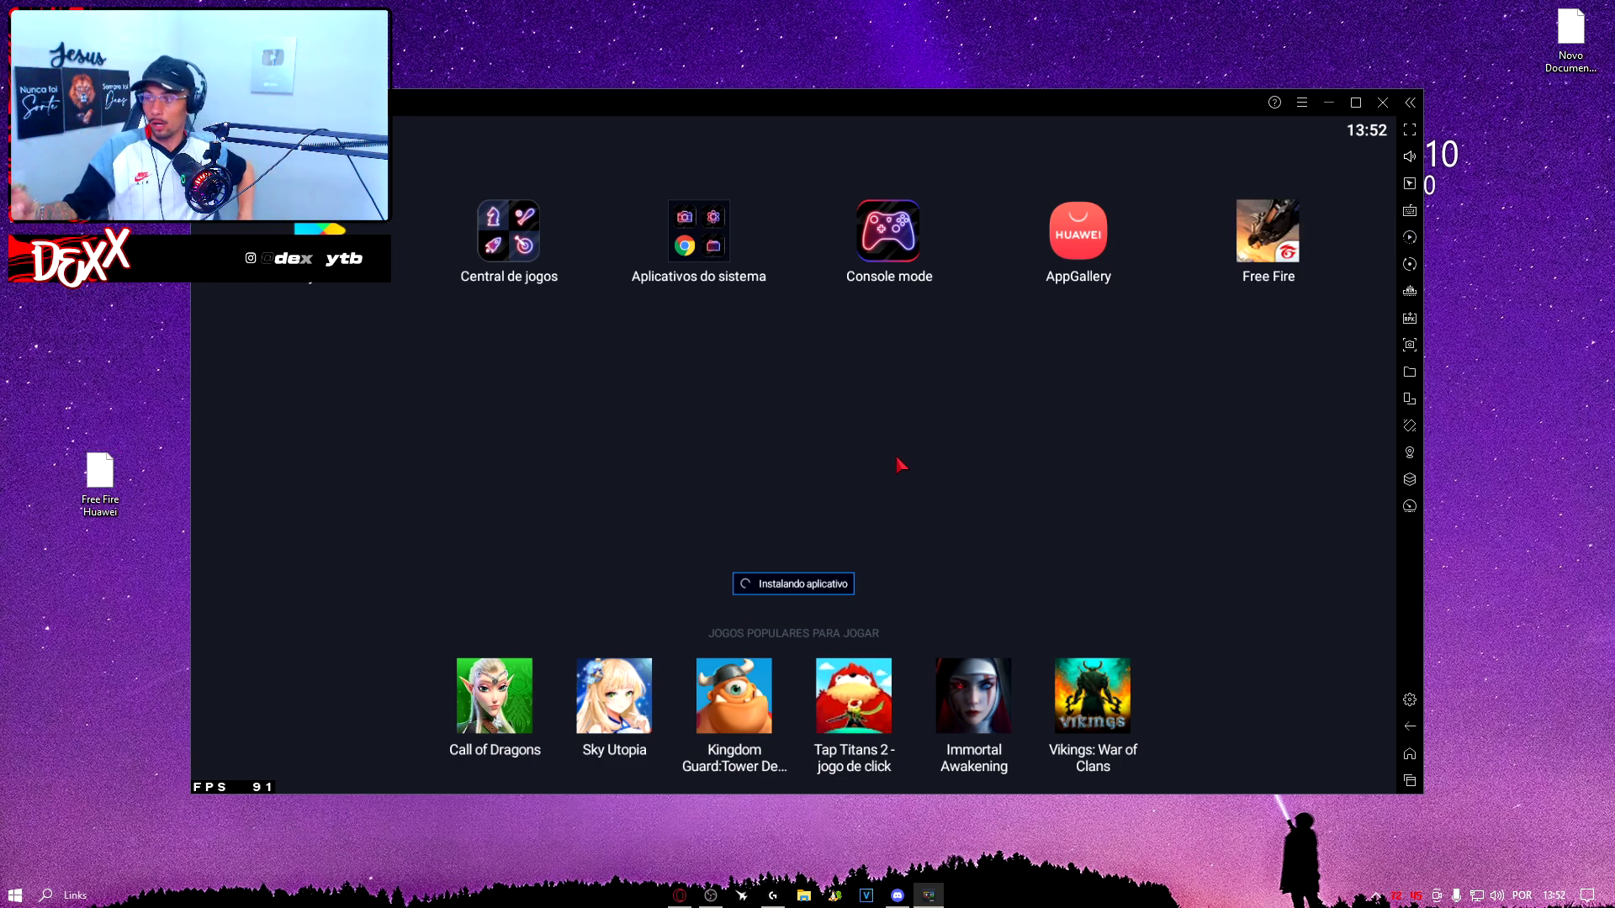
Launch the installed Free Fire game and confirm its data access request
click(1269, 231)
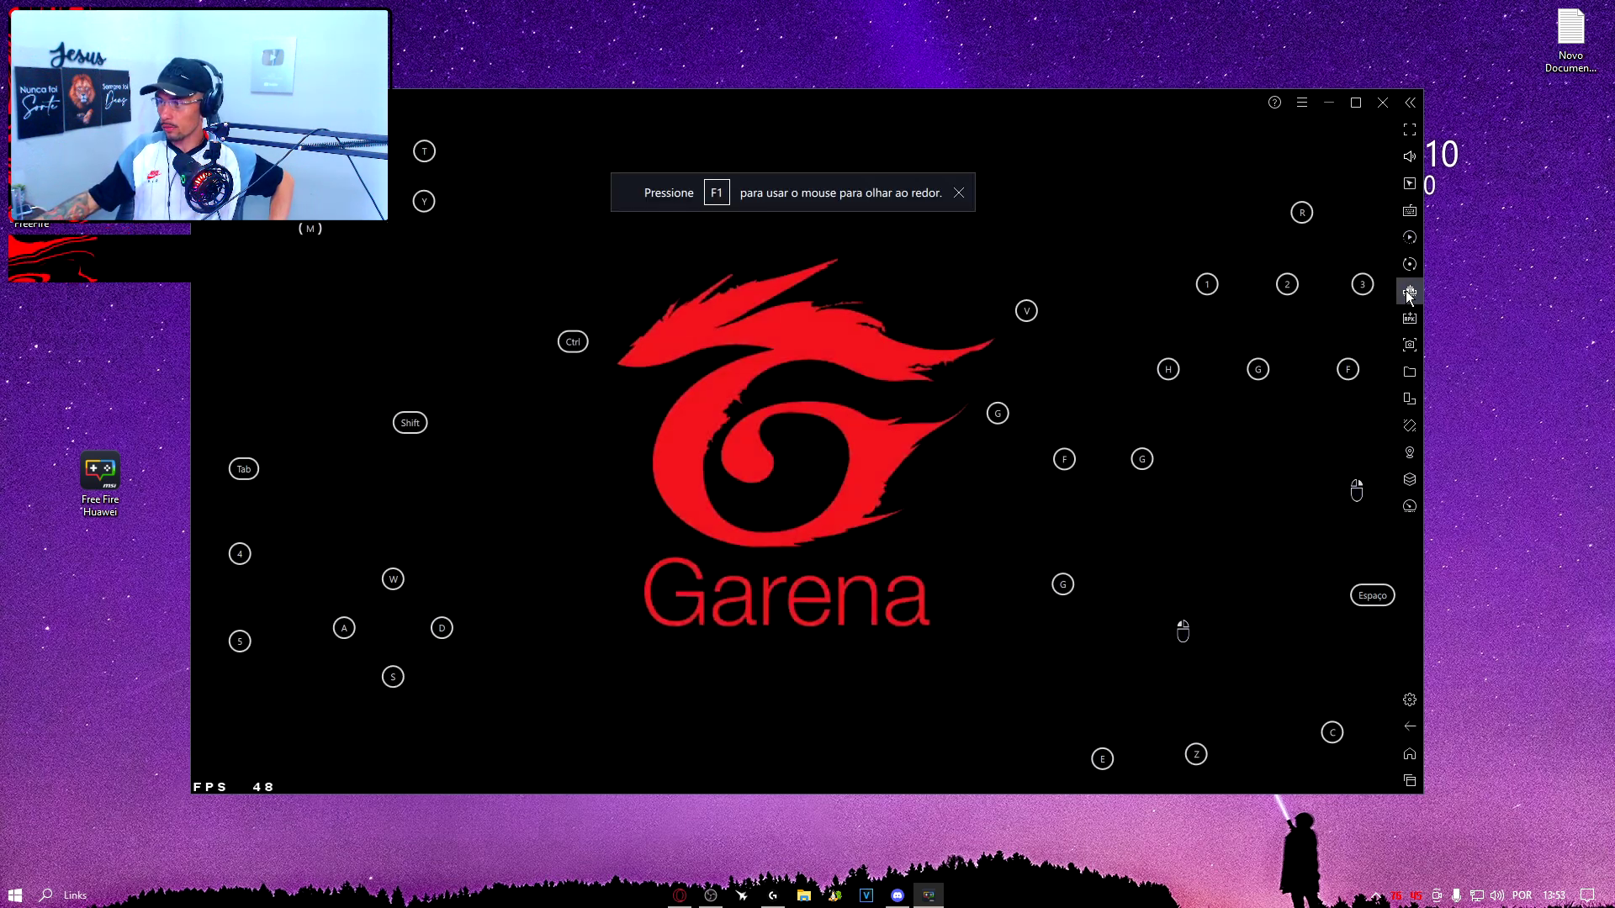
click(1409, 213)
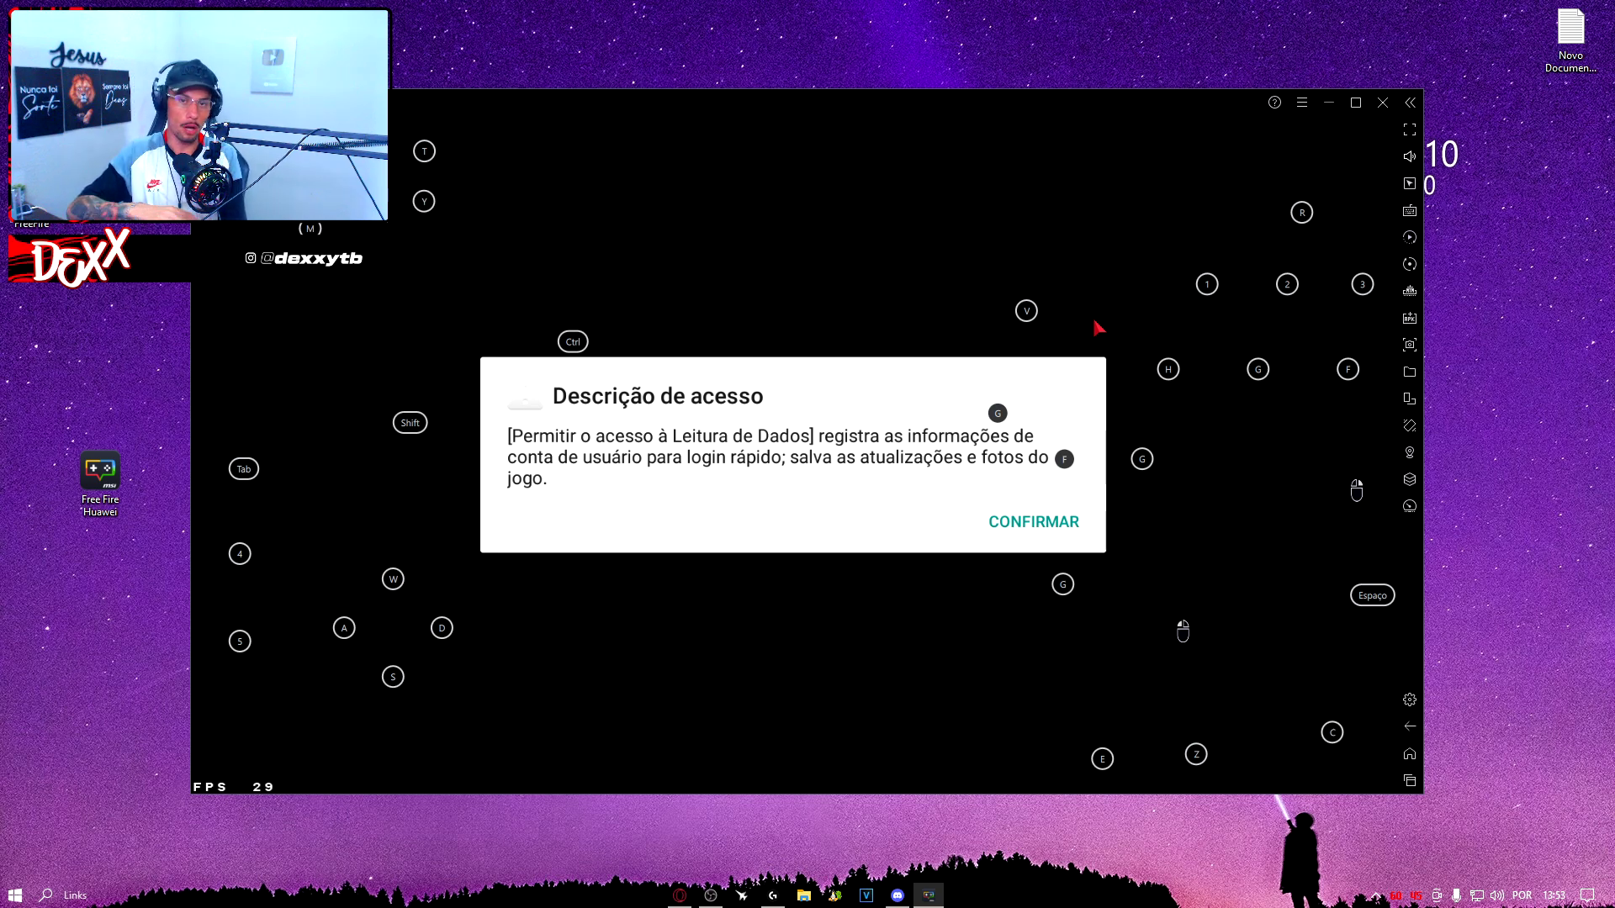
click(1027, 521)
click(1031, 495)
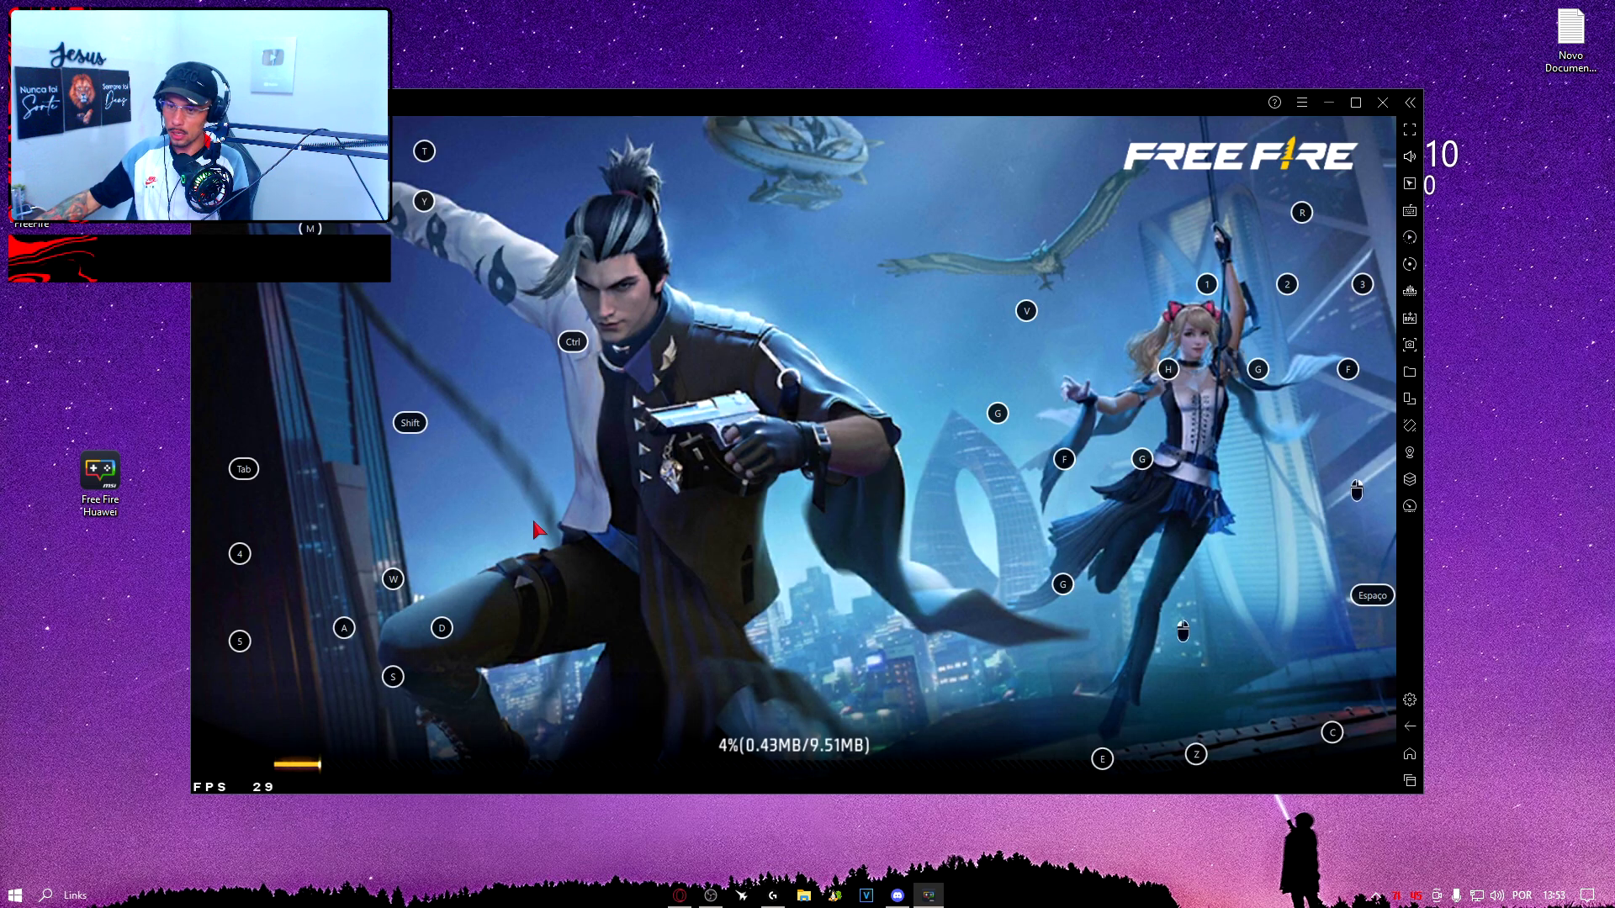
Accept Free Fire's terms of use and choose to log in with Facebook
mouse_move(711, 893)
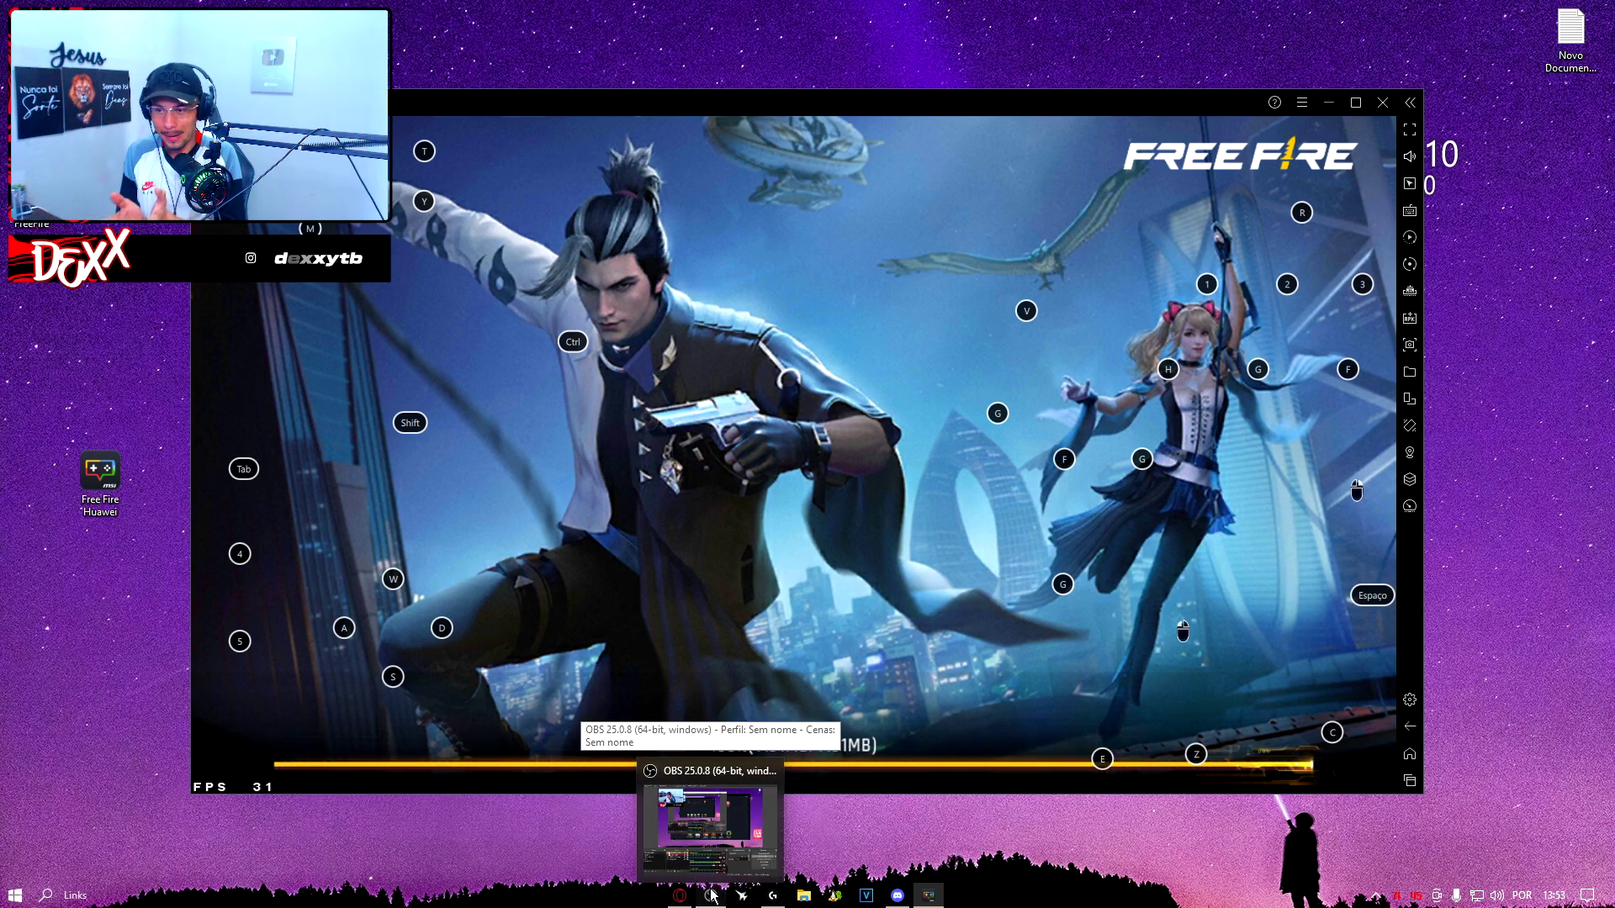
right_click(711, 895)
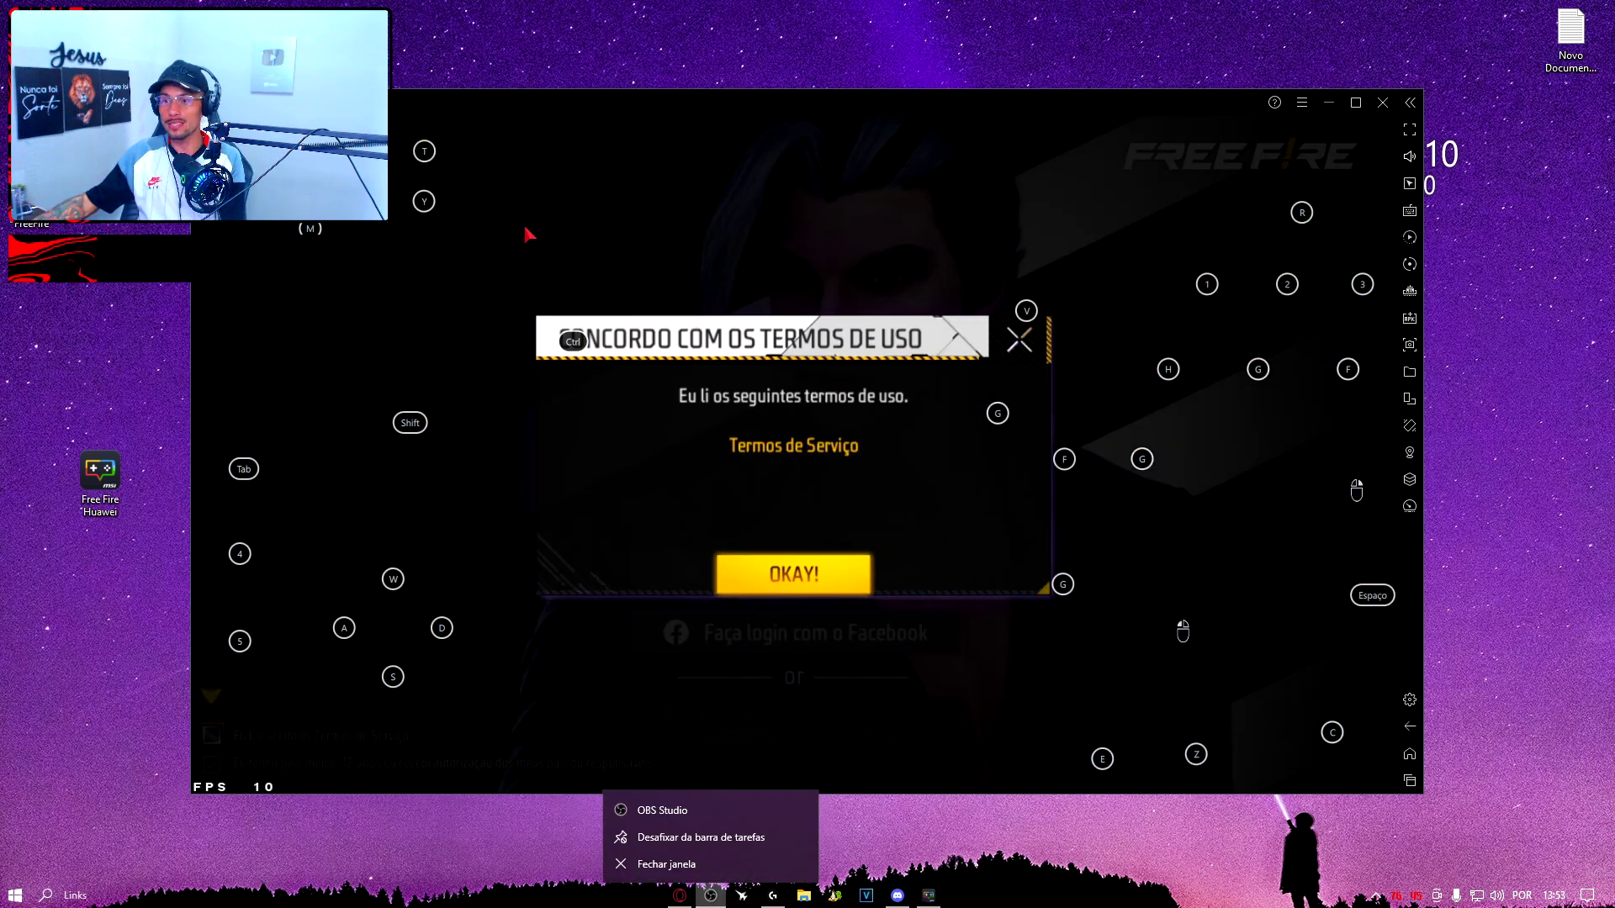
click(793, 574)
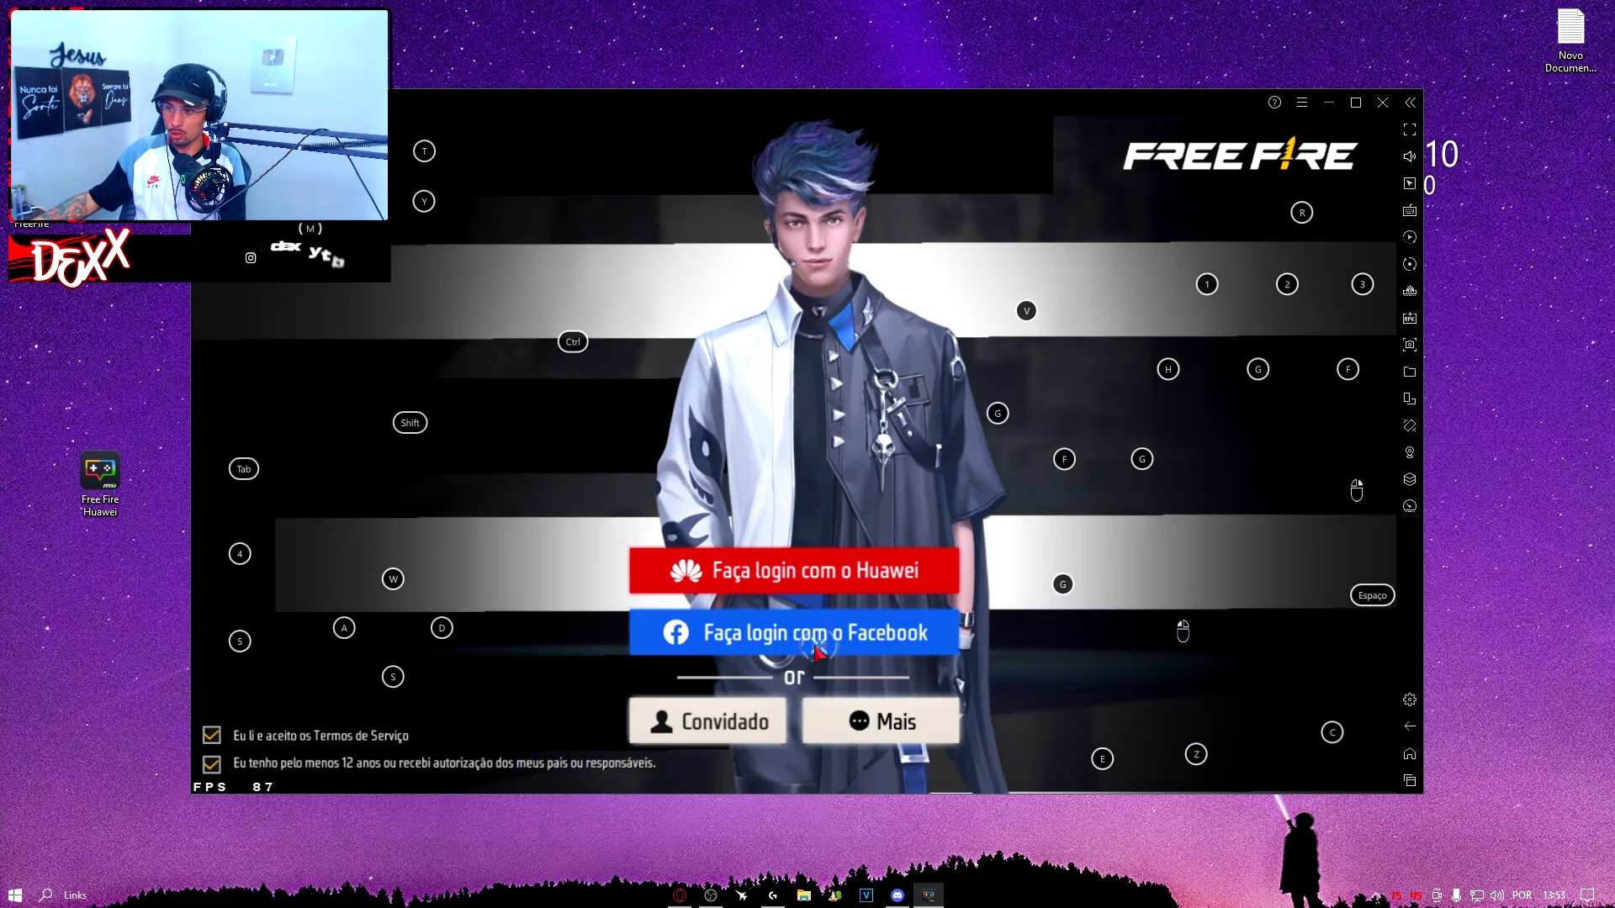
click(820, 632)
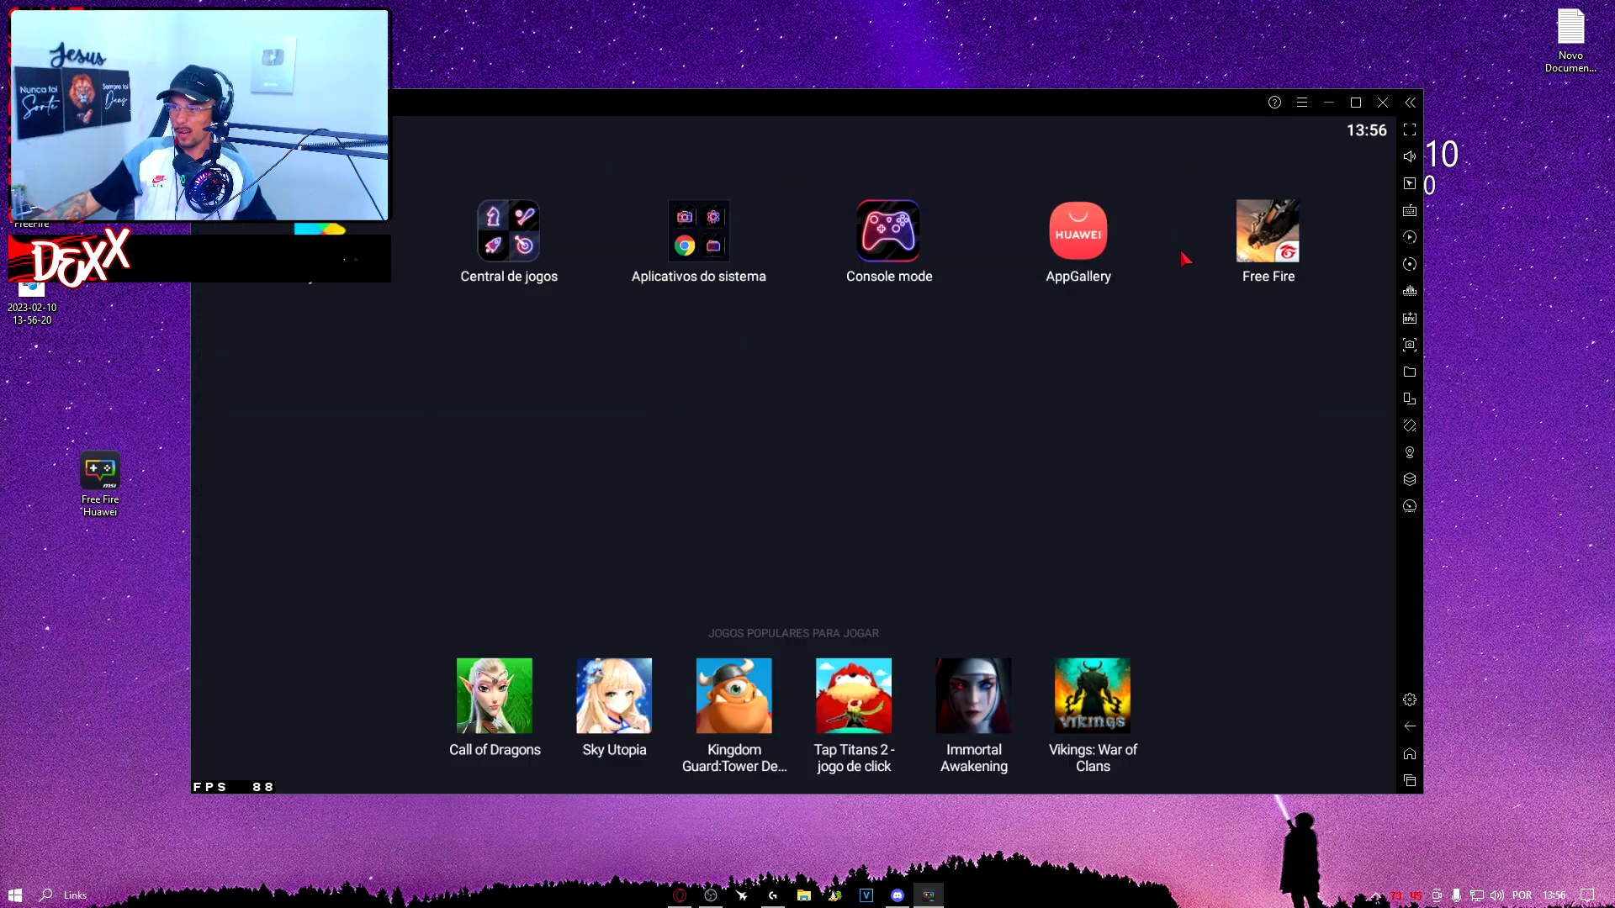
Search AppGallery again for "free fire", look through the results and return to the running Free Fire game
click(1078, 241)
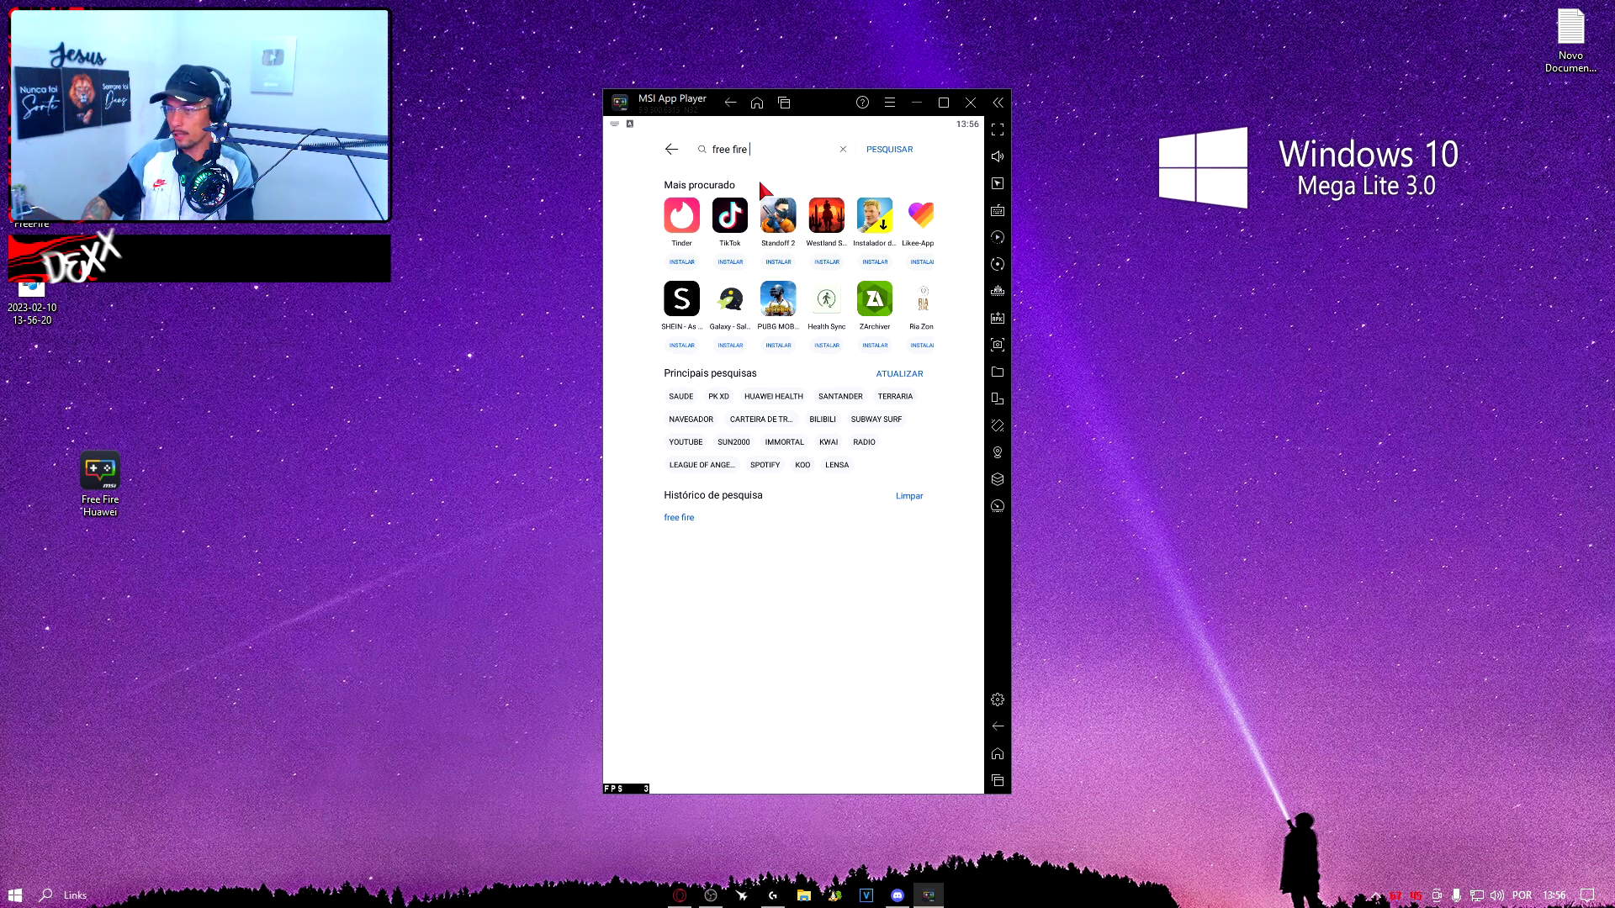
key(Return)
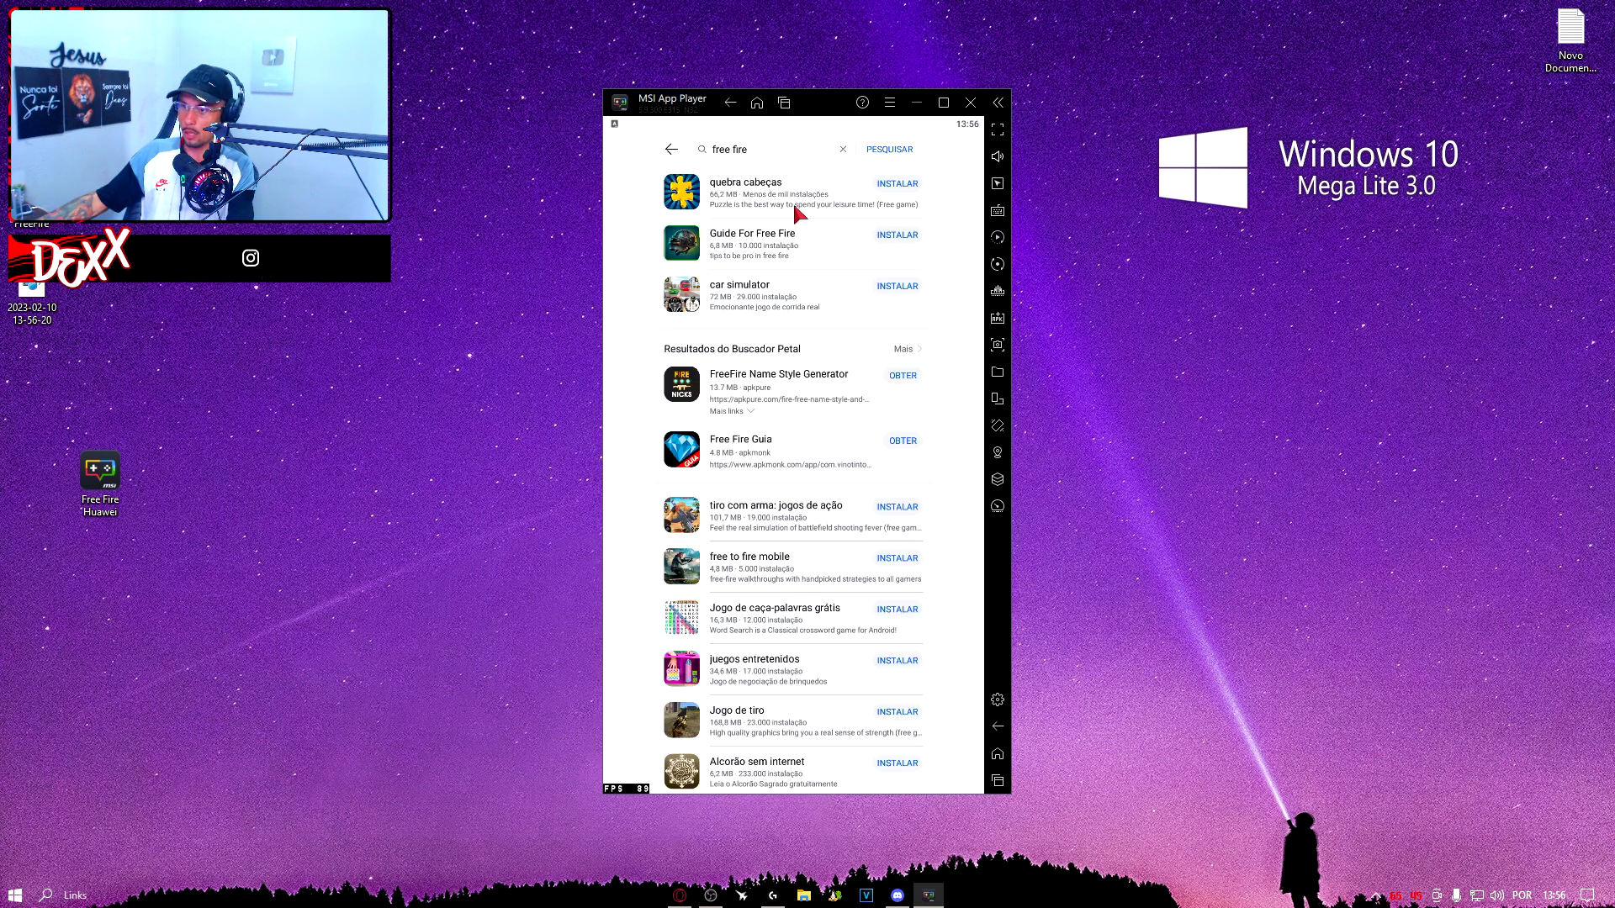
scroll(731, 380, down, 2)
scroll(731, 380, down, 8)
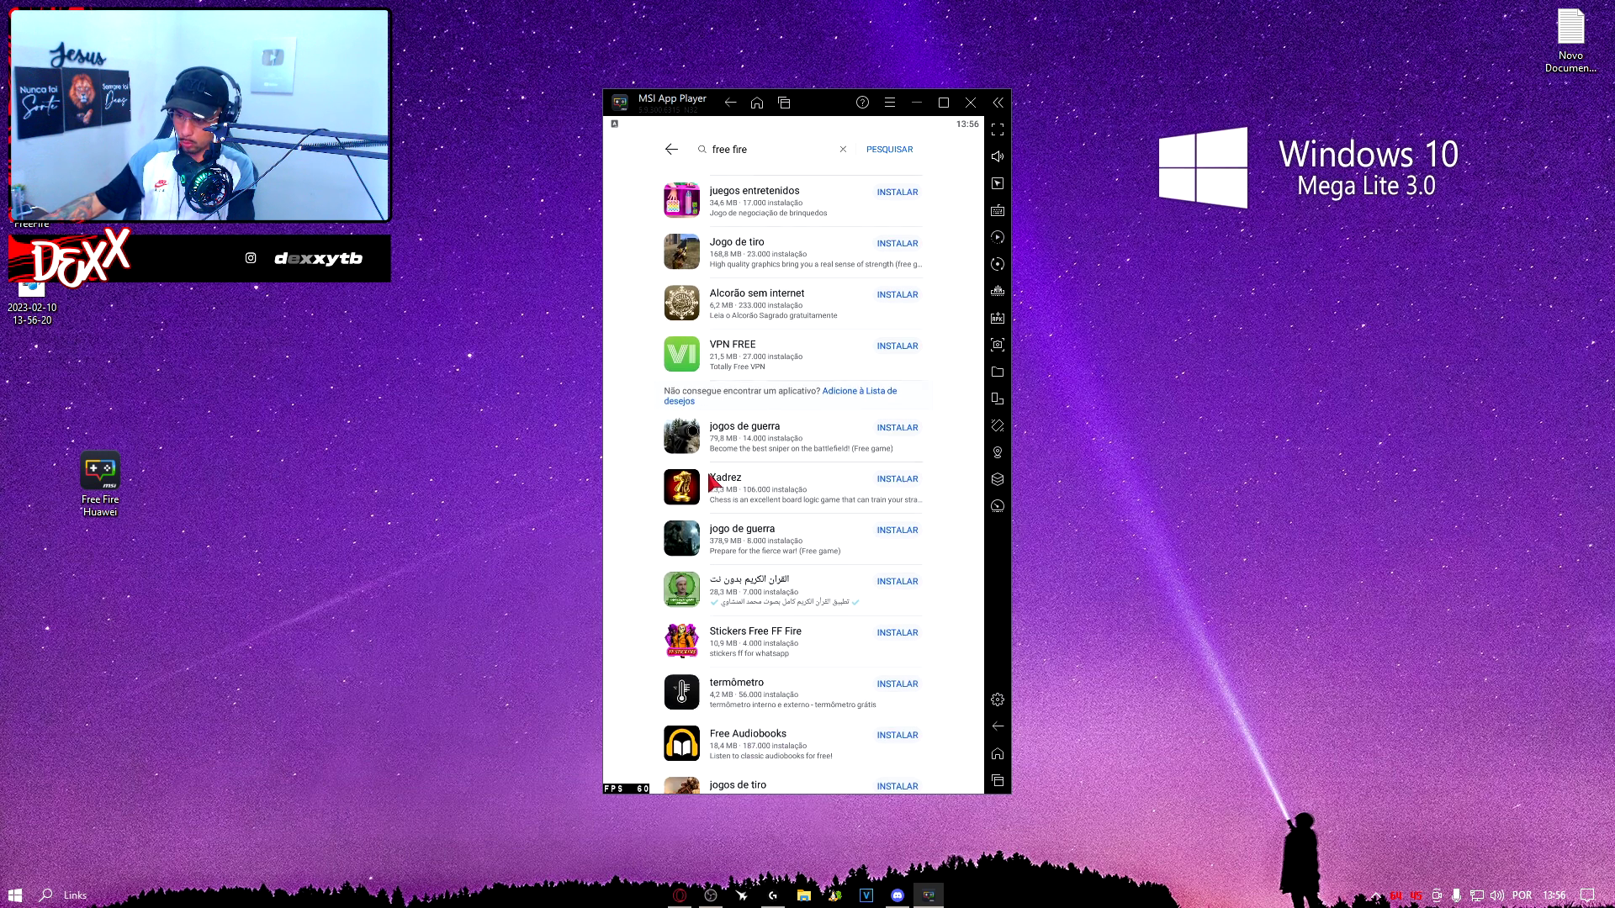
scroll(721, 336, down, 2)
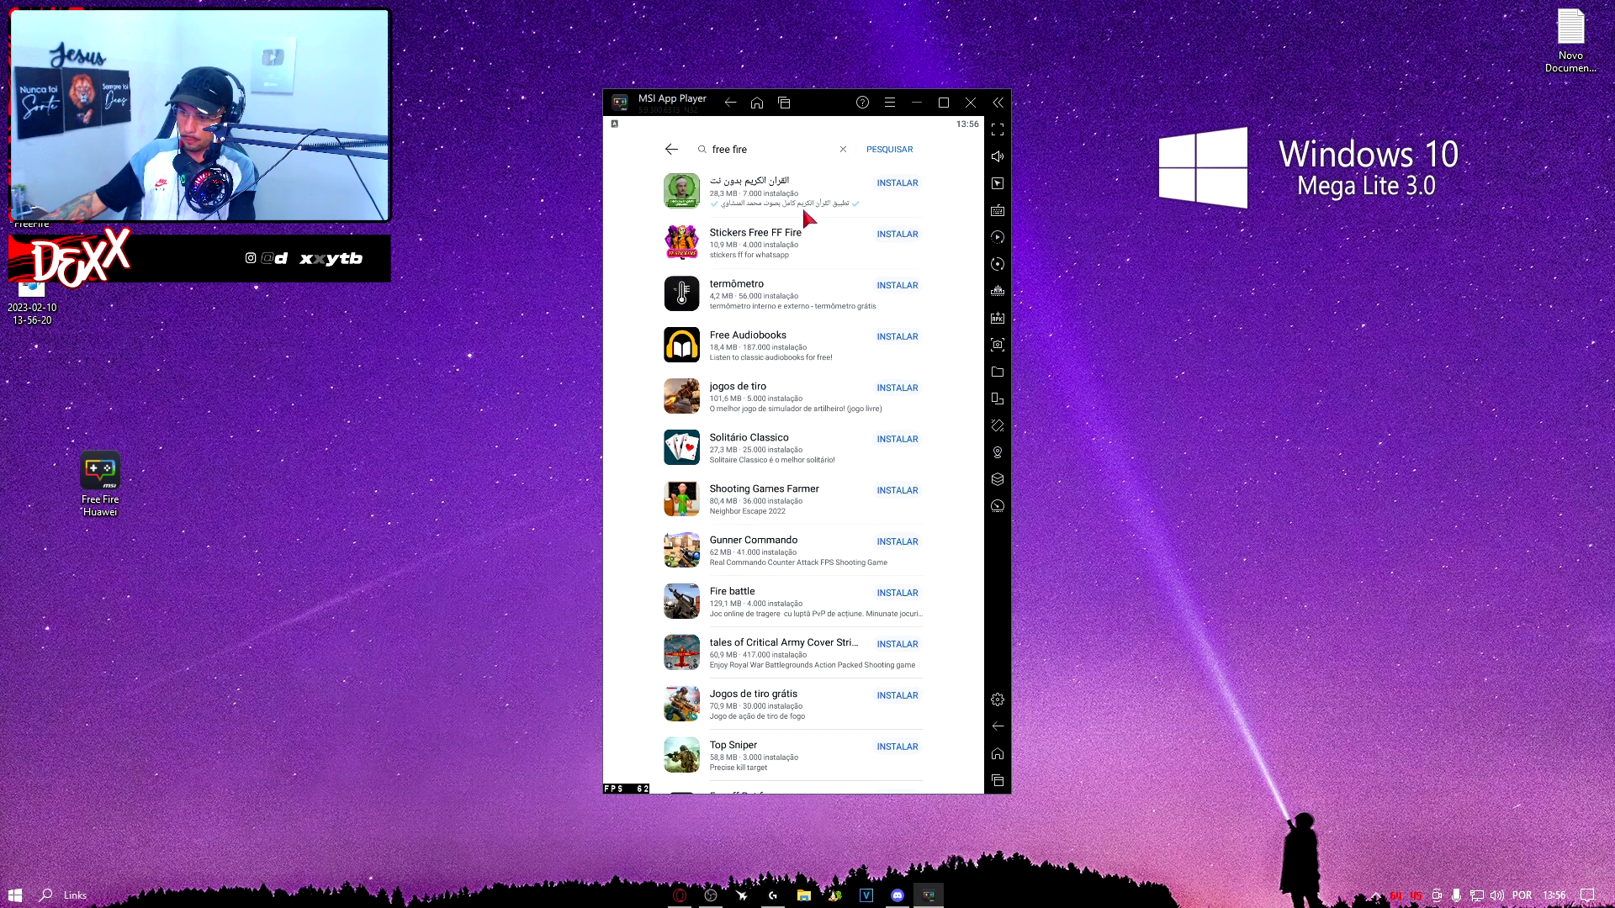
click(785, 103)
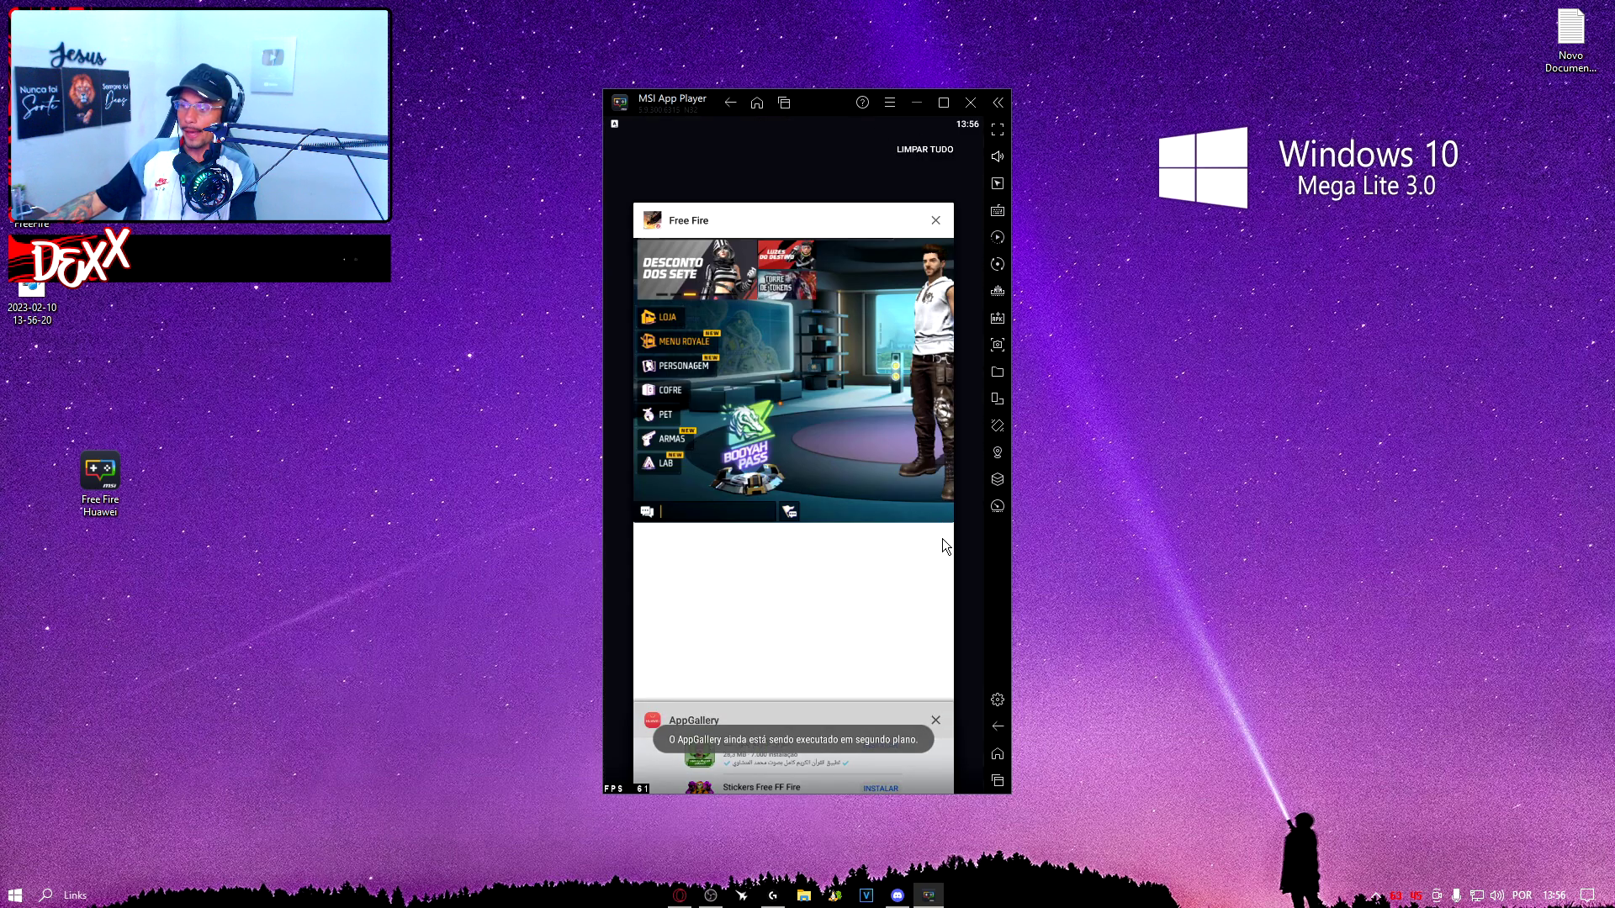
click(942, 538)
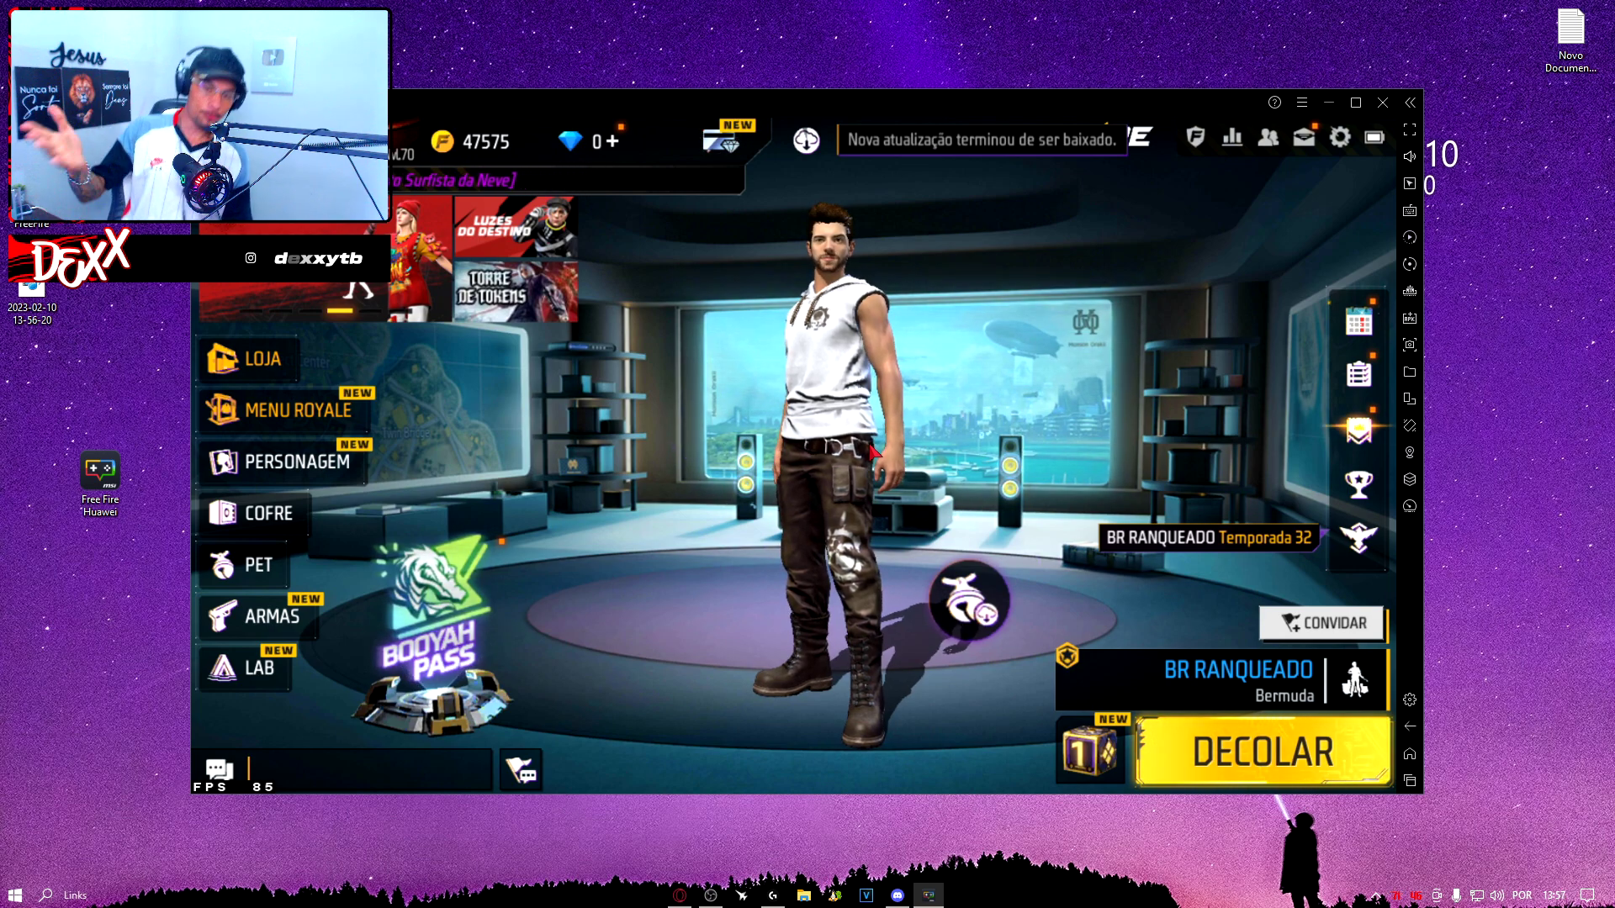
Switch to OBS and activate the CAMERA scene
click(710, 895)
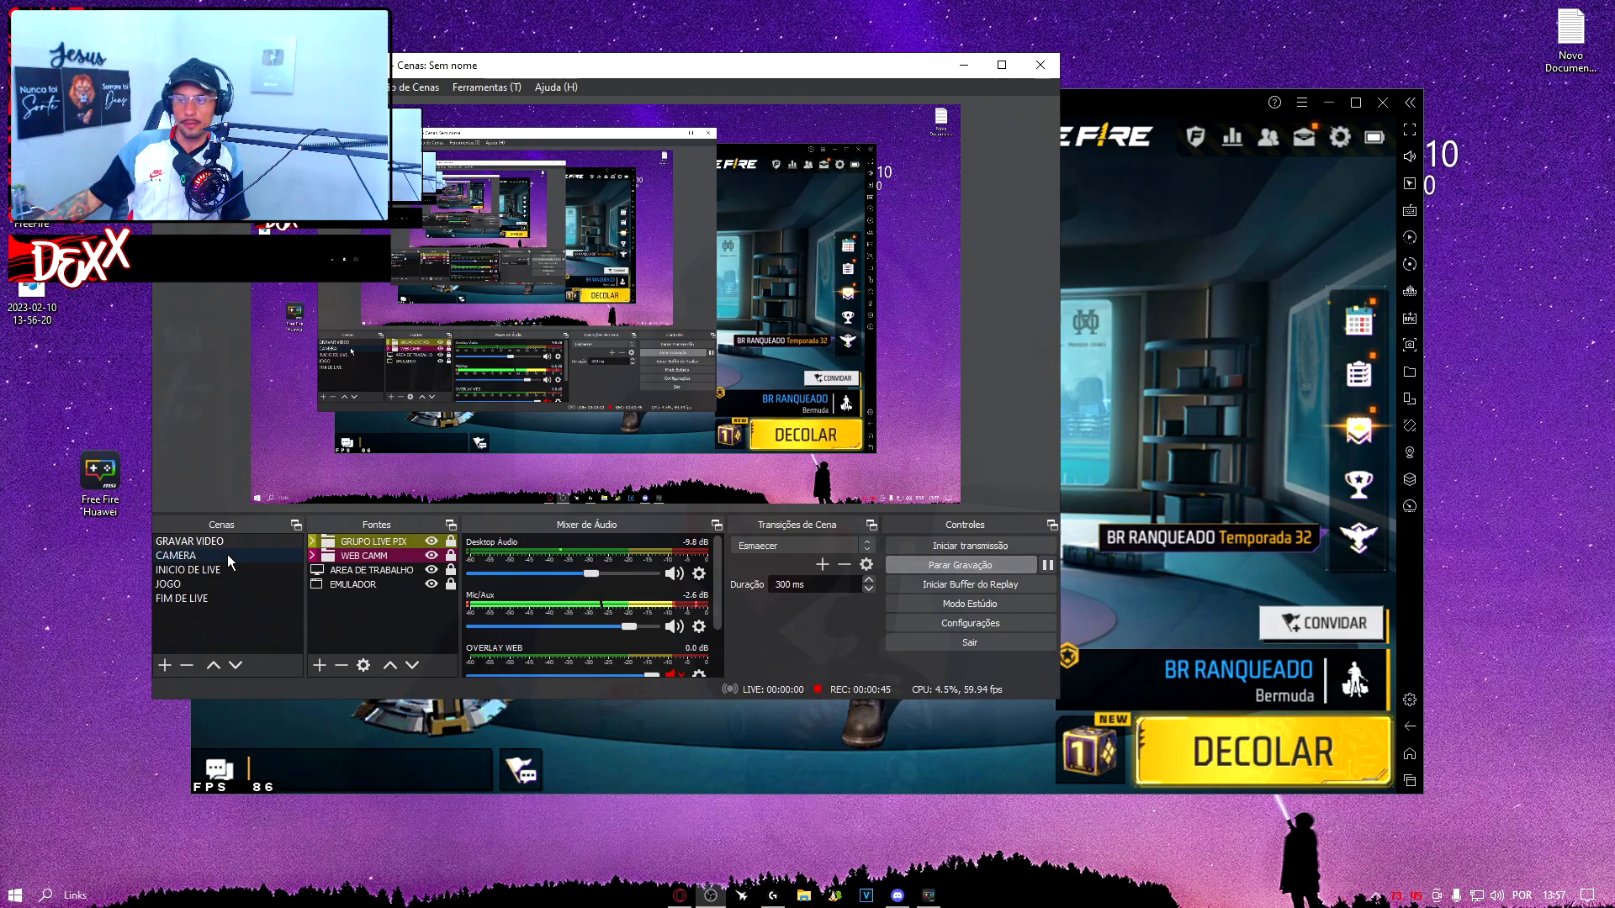
click(227, 554)
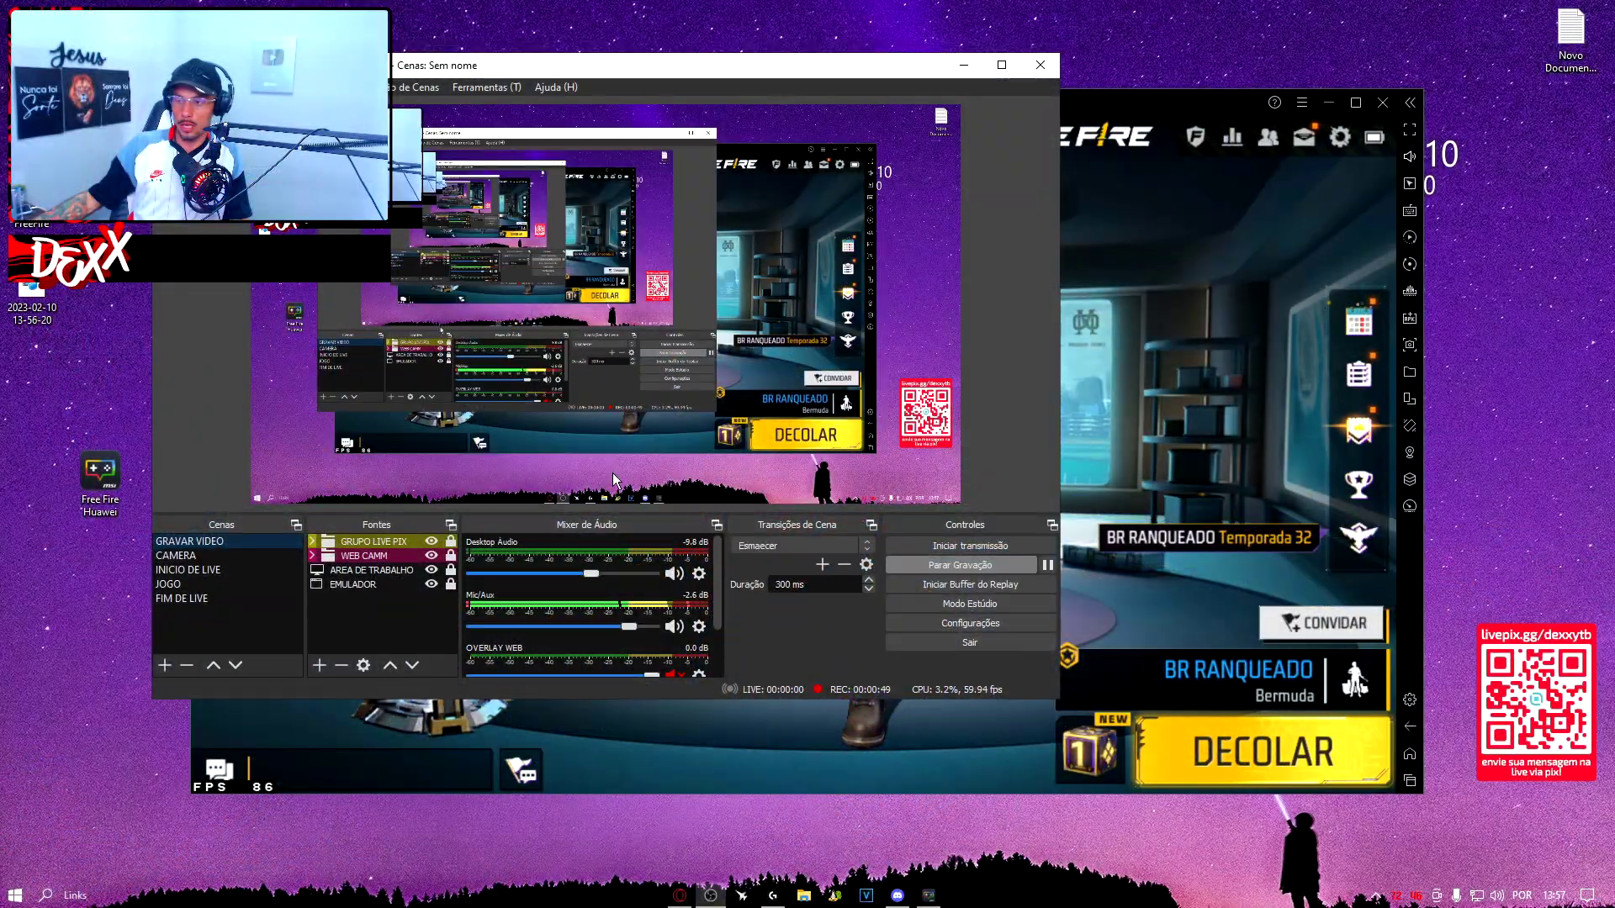
Open the emulator's APK installation dialog to view the Free Fire Huawei file on the desktop, and cancel it
click(1409, 318)
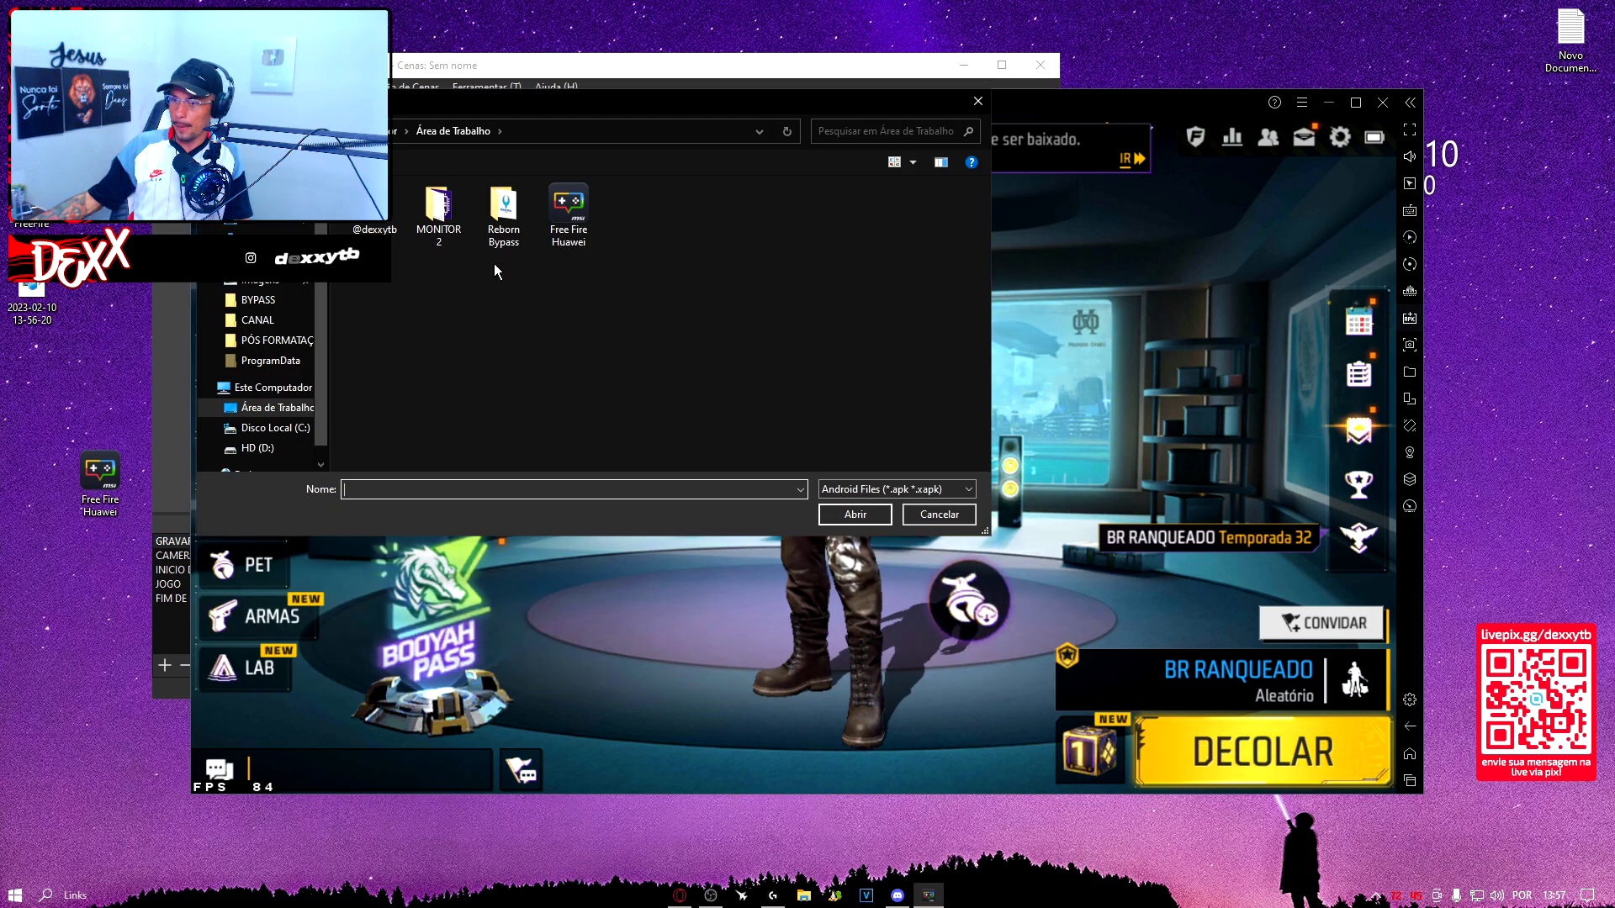
click(939, 515)
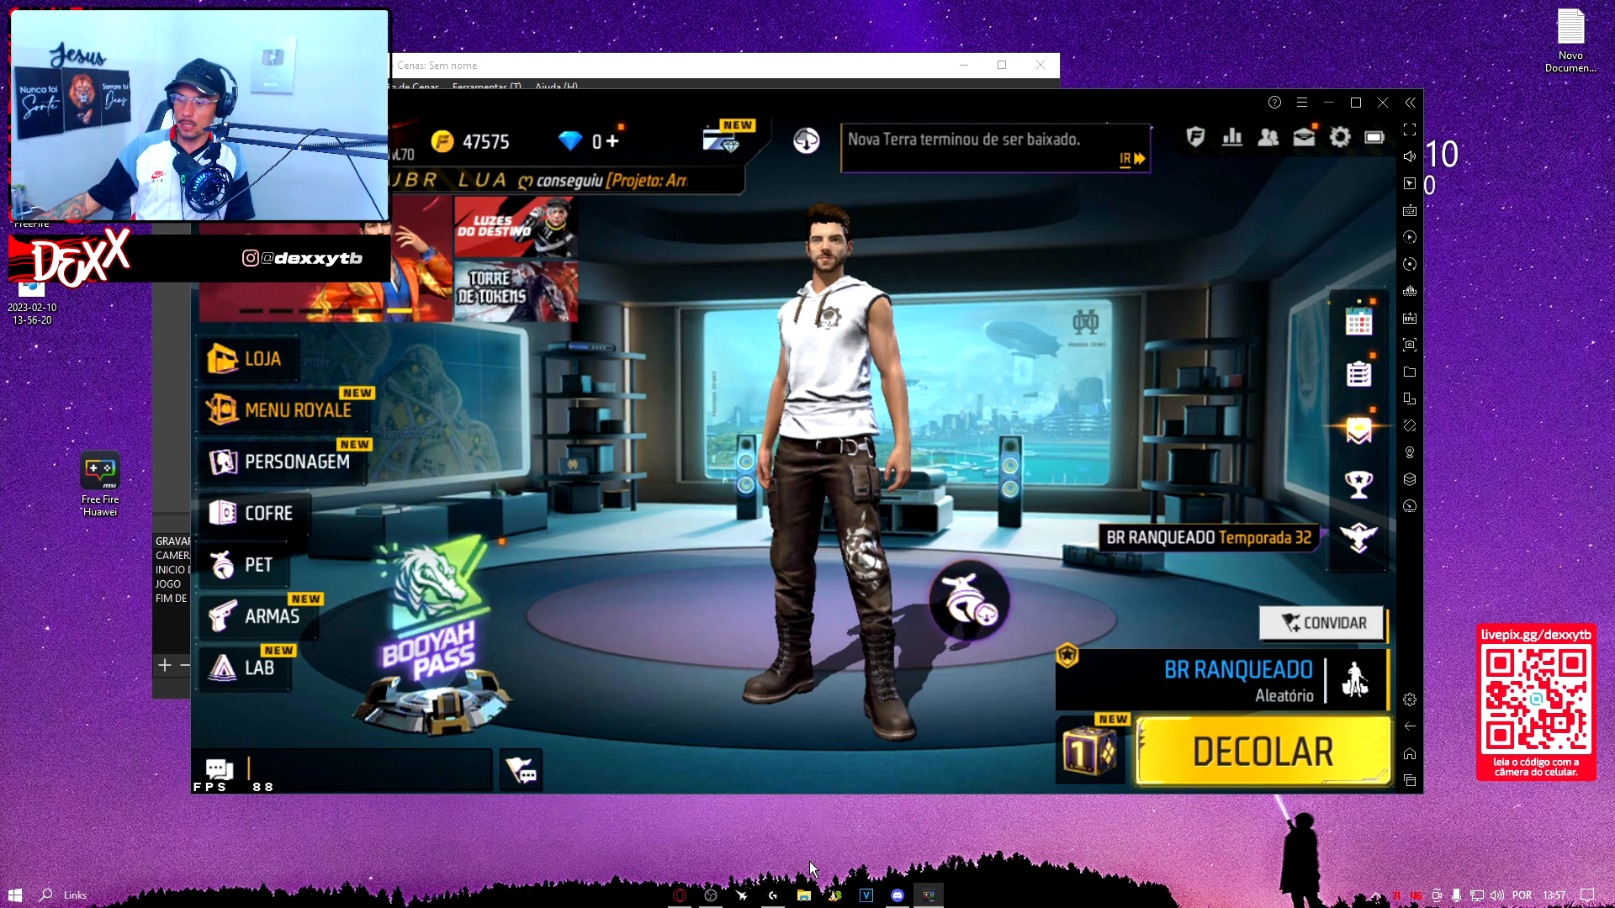
Switch back to OBS and change the recording to the CAMERA scene
click(710, 895)
click(224, 556)
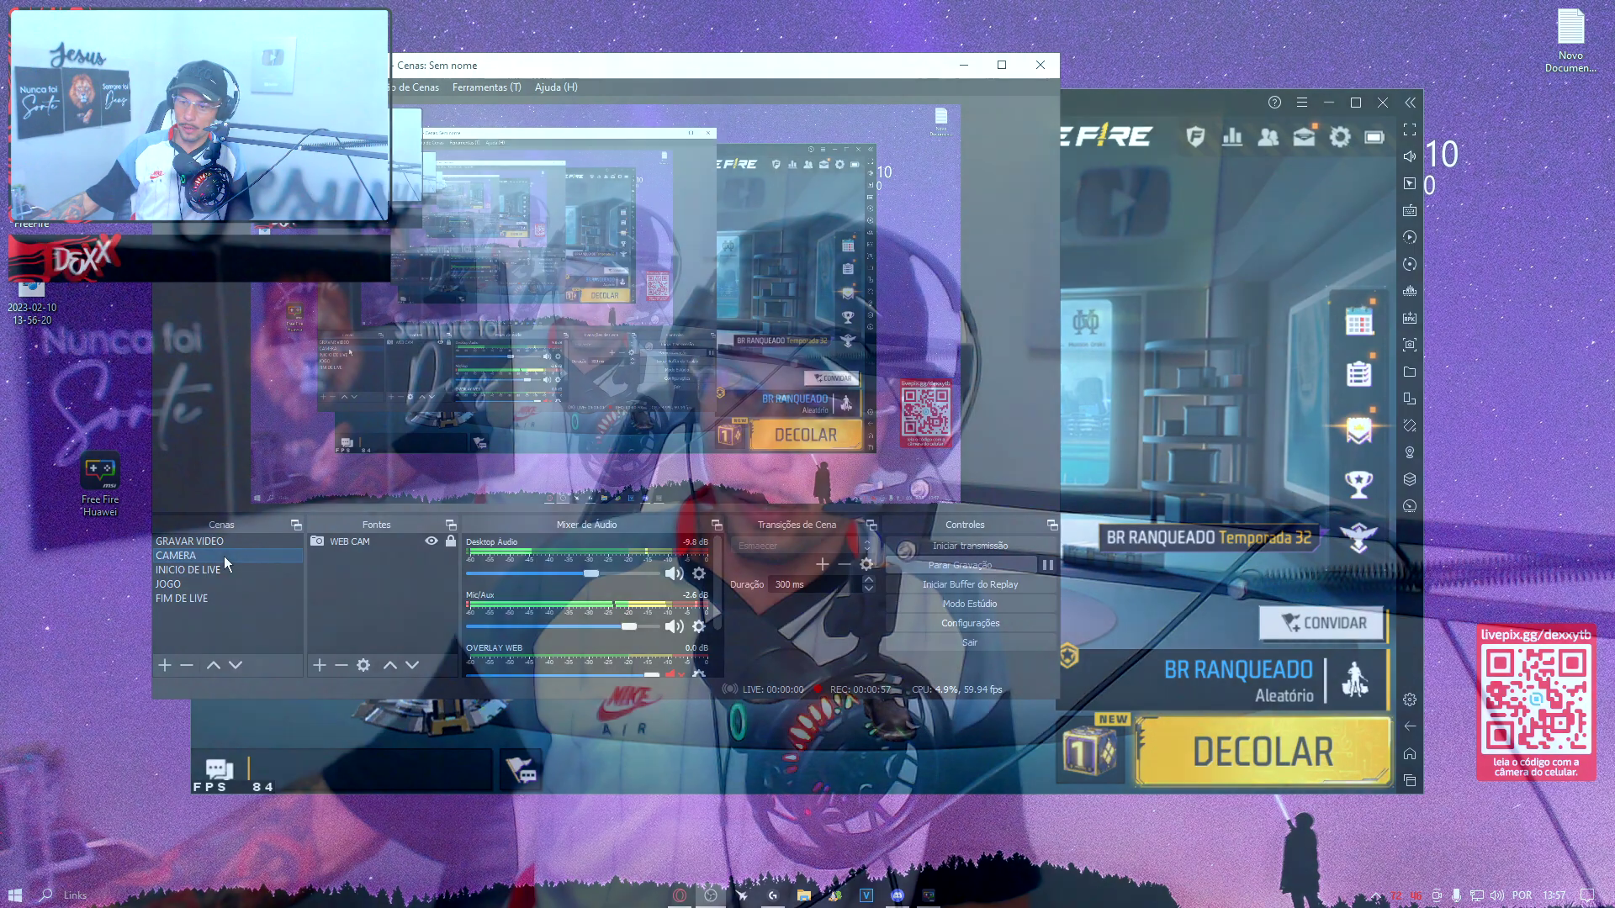